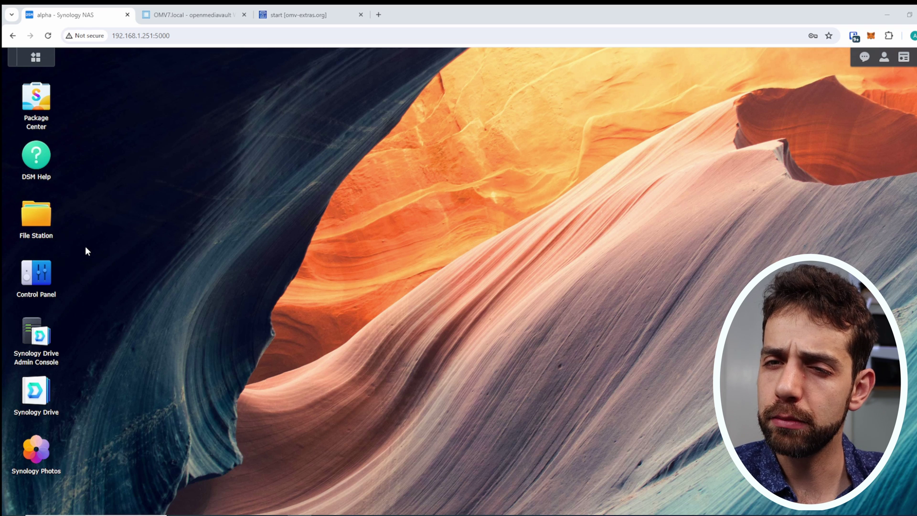
In File Station, open home > _Youtube-Canal and bring up the context menu of the 445 - OMV7 Snapshot folder.
click(37, 225)
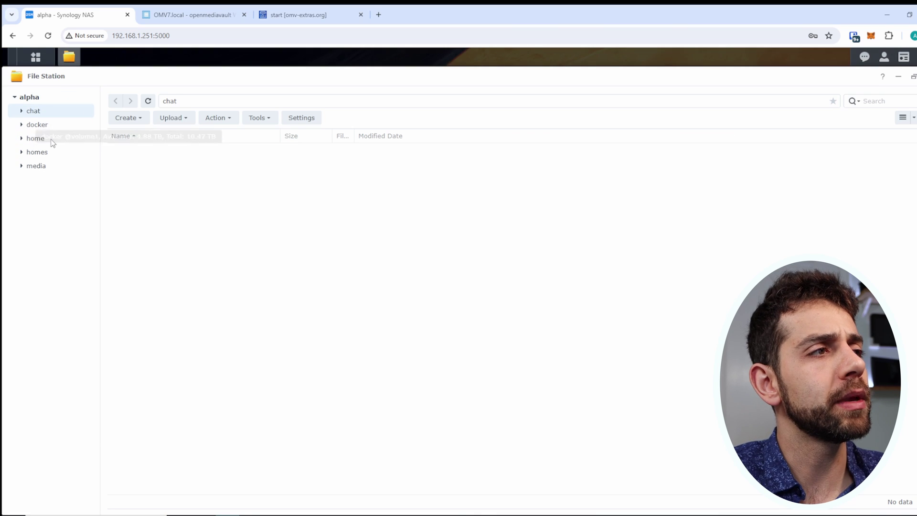
click(39, 140)
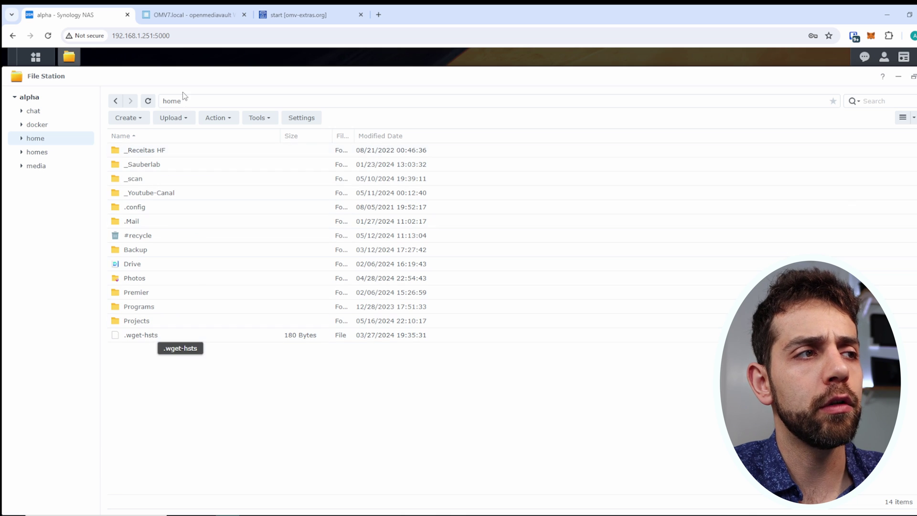
double_click(154, 195)
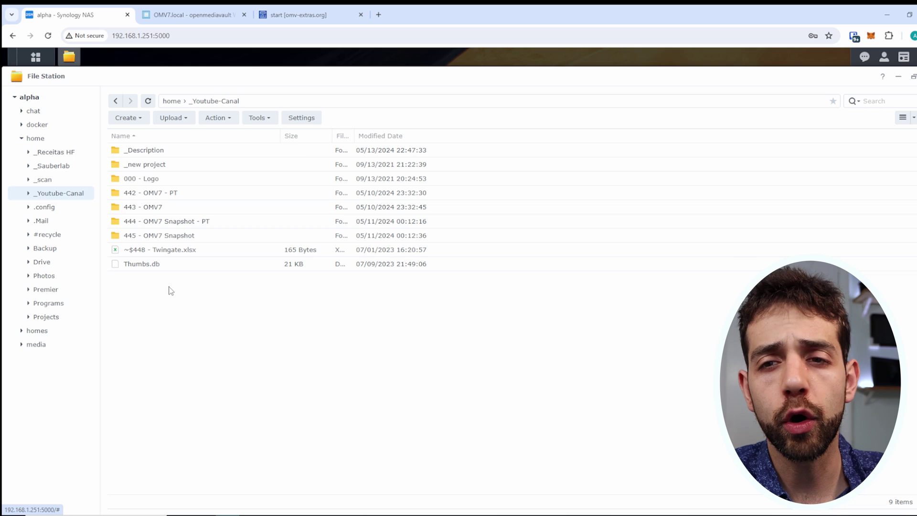
right_click(178, 235)
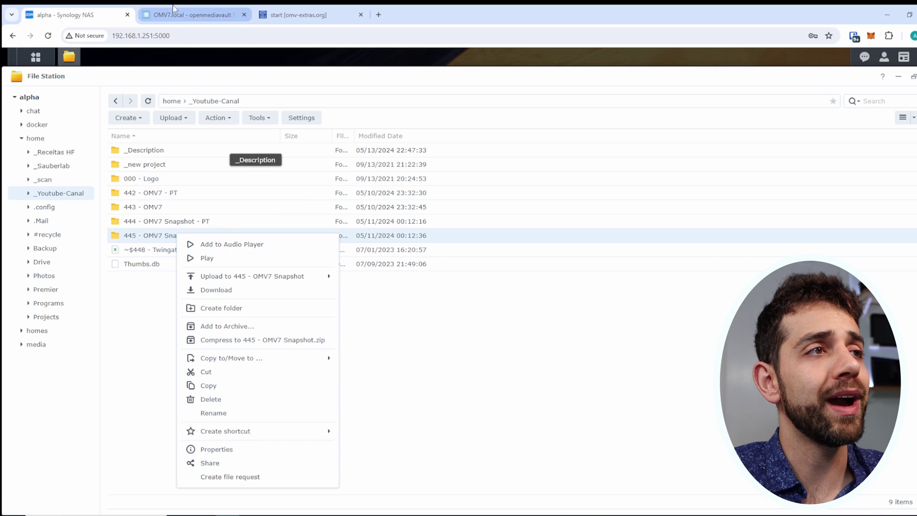
On the OMV7.local tab, scroll through the System > Plugins list (clamav, diskstats, filebrowser, lvm2, md, nut).
click(192, 14)
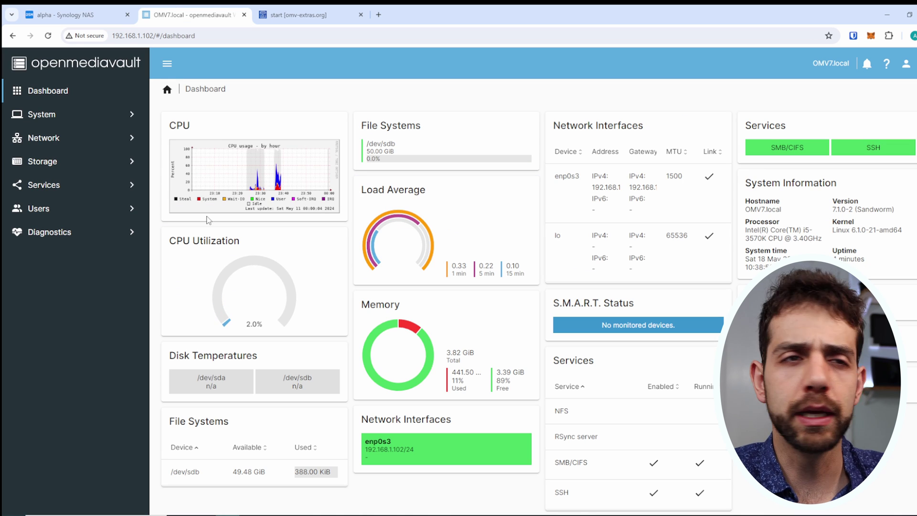
click(48, 119)
click(70, 329)
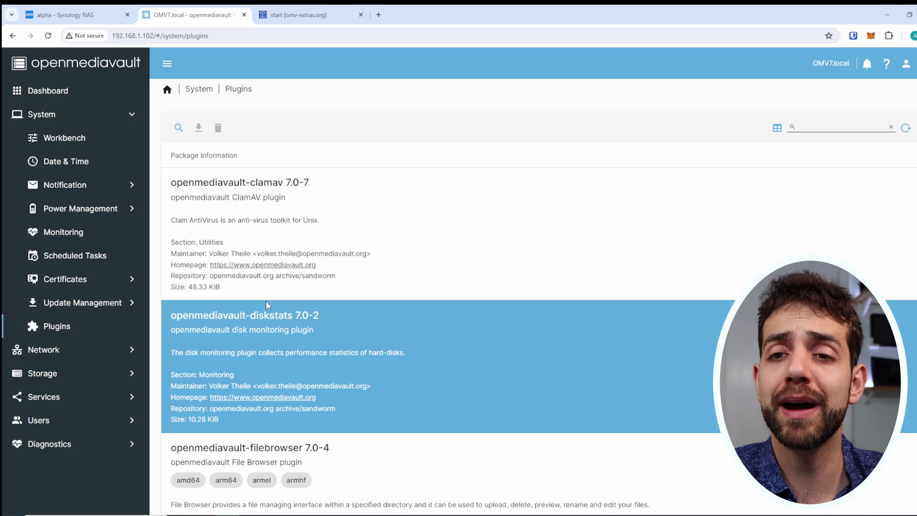
scroll(266, 301, down, 12)
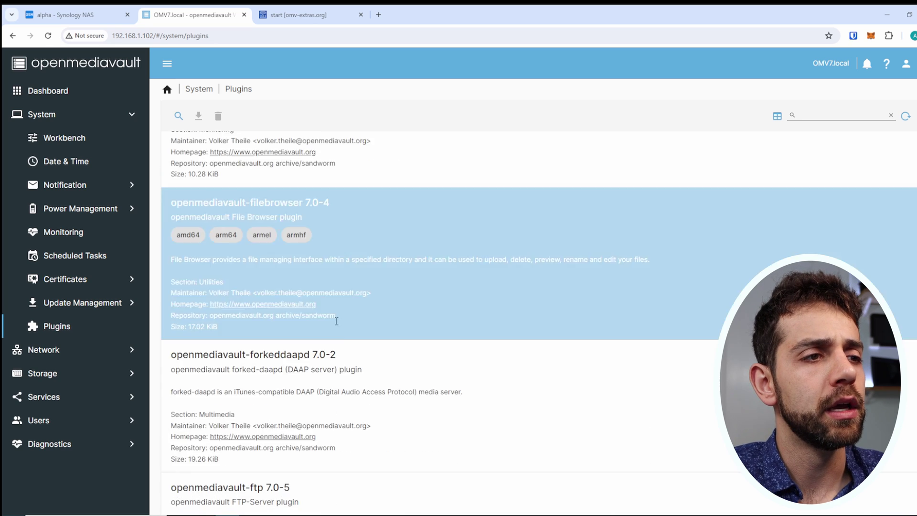
scroll(328, 327, down, 8)
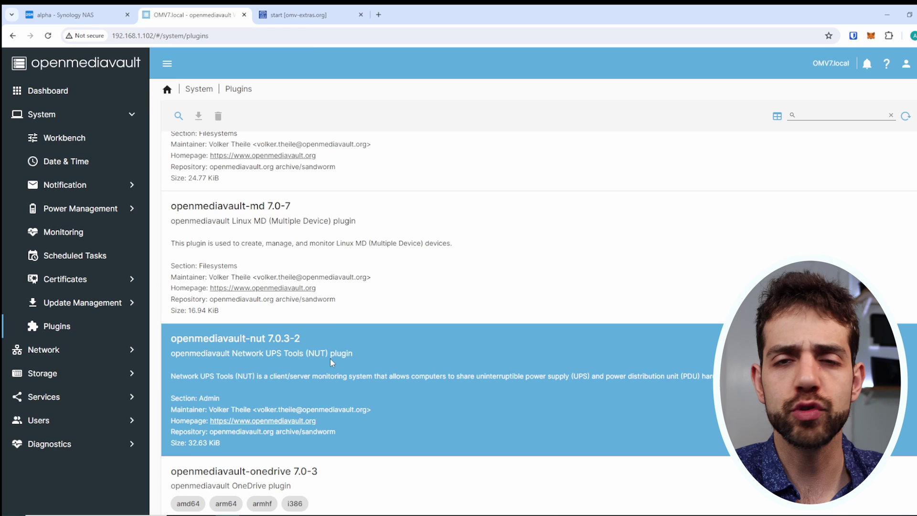
Select and copy the omv-extras wget quick-install command from the wiki page.
click(332, 15)
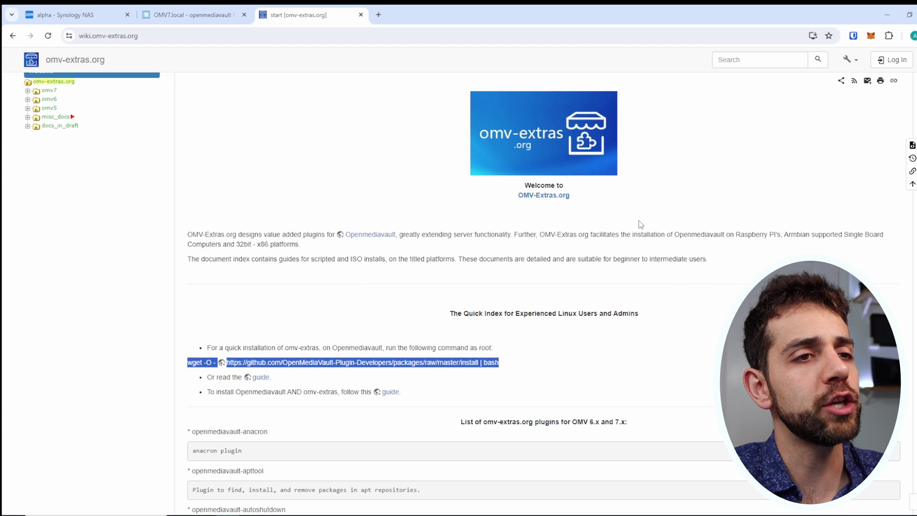
scroll(638, 220, up, 1)
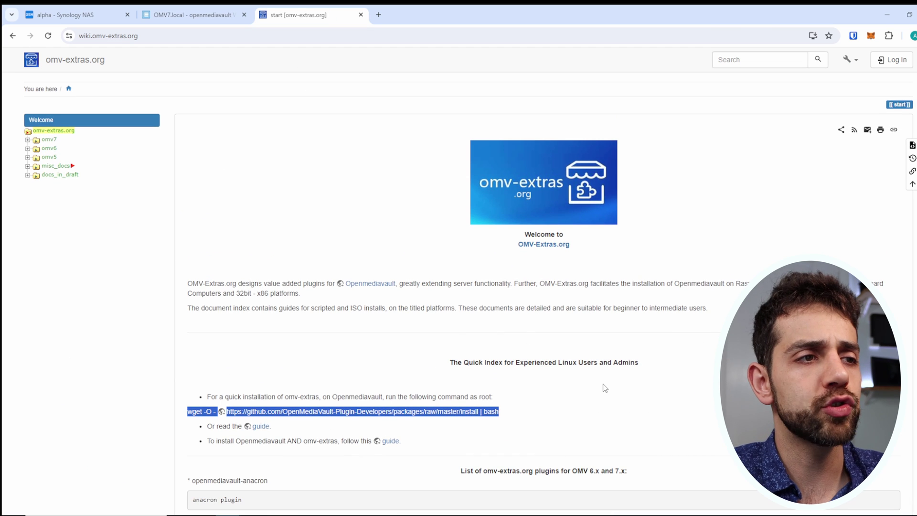
click(529, 383)
scroll(240, 272, down, 2)
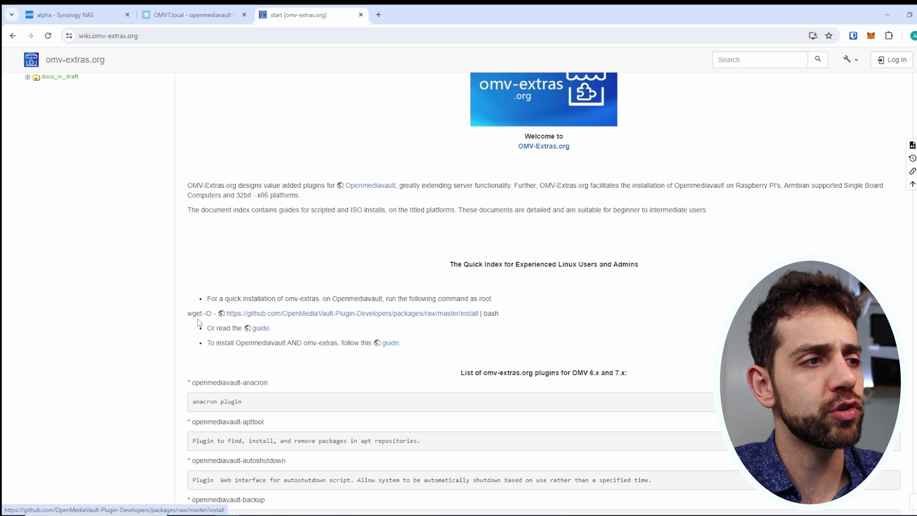
drag(187, 313, 529, 324)
key(ctrl+c)
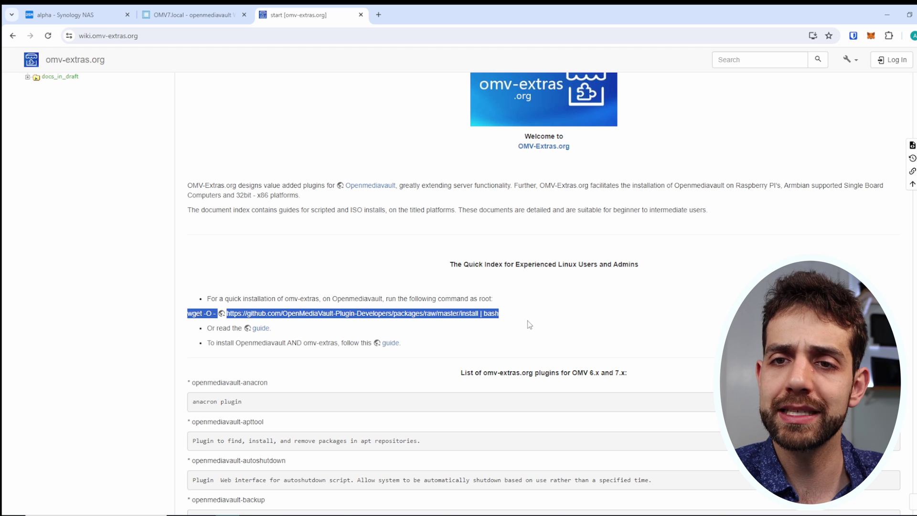
key(alt+Tab)
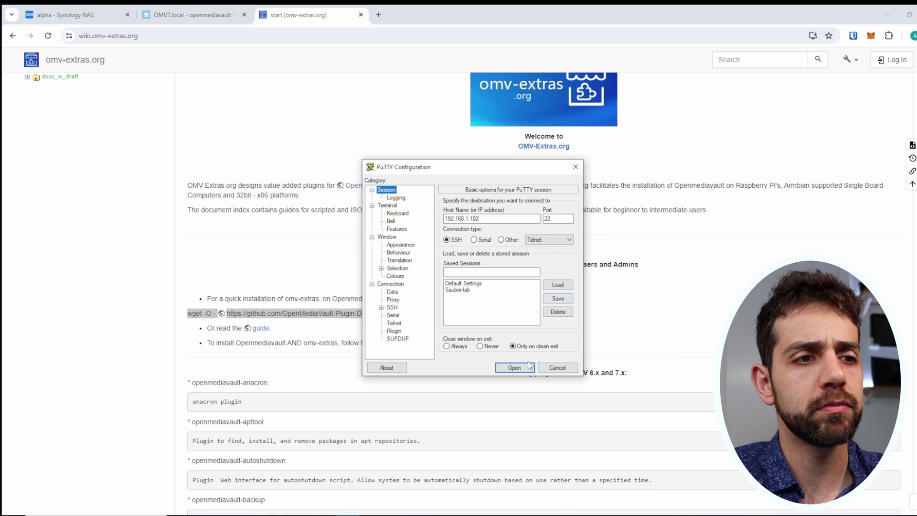
SSH into 192.168.1.102 as root, accepting the host key, and run the pasted omv-extras wget install command.
click(514, 367)
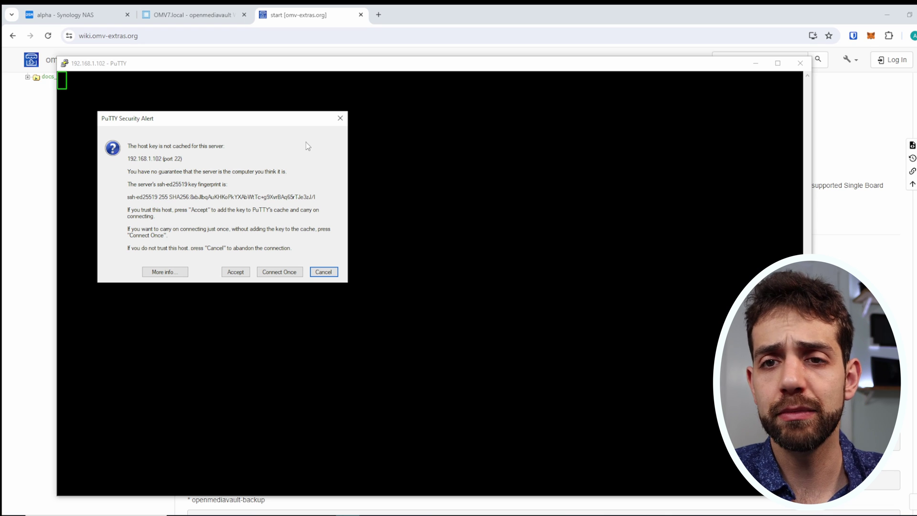
click(233, 274)
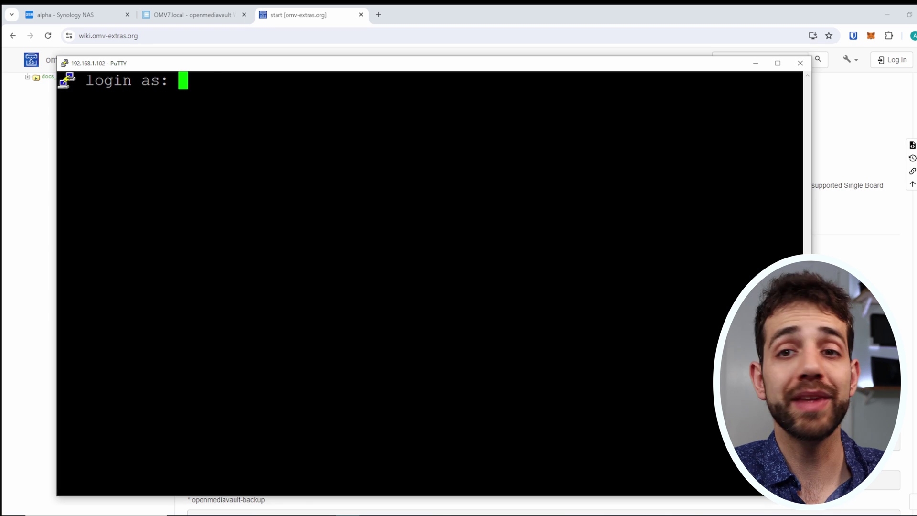
double_click(313, 61)
text(root)
key(Return)
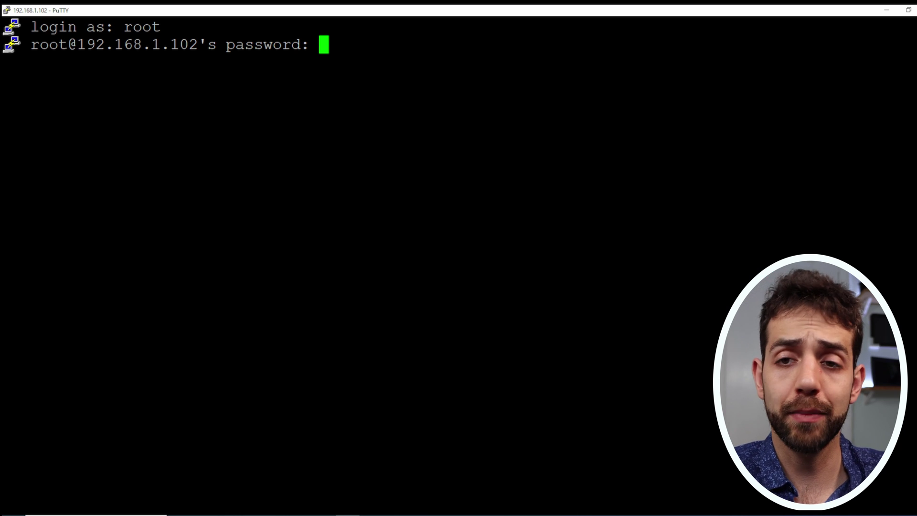
key(Return)
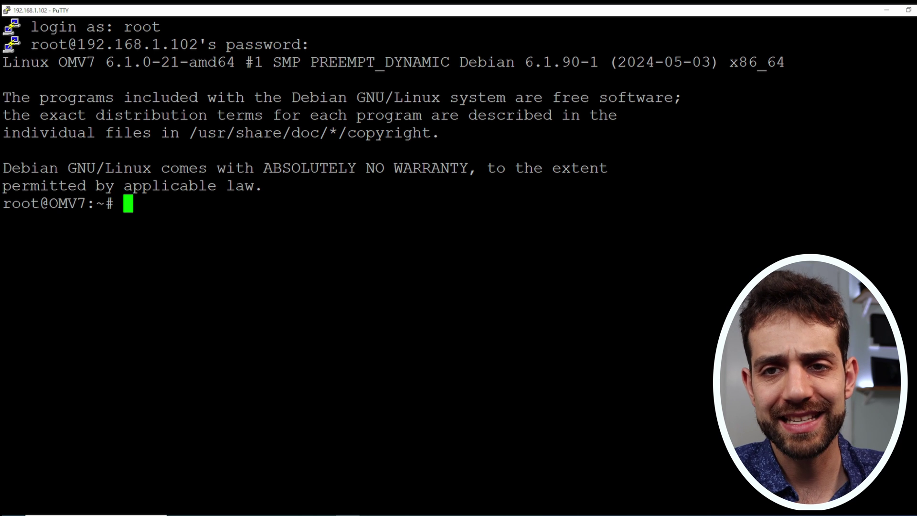
key(shift+Insert)
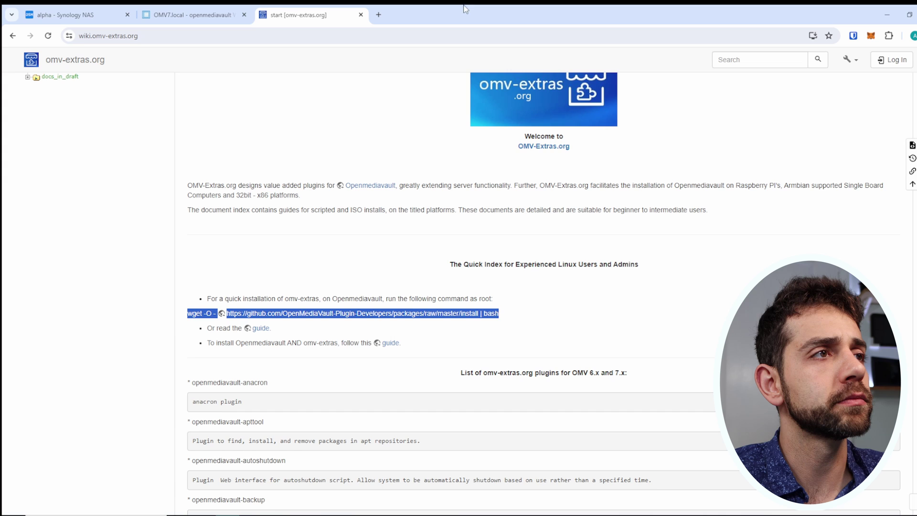
Reload the openmediavault page and confirm the new System > omv-extras settings page appears.
click(887, 9)
click(192, 15)
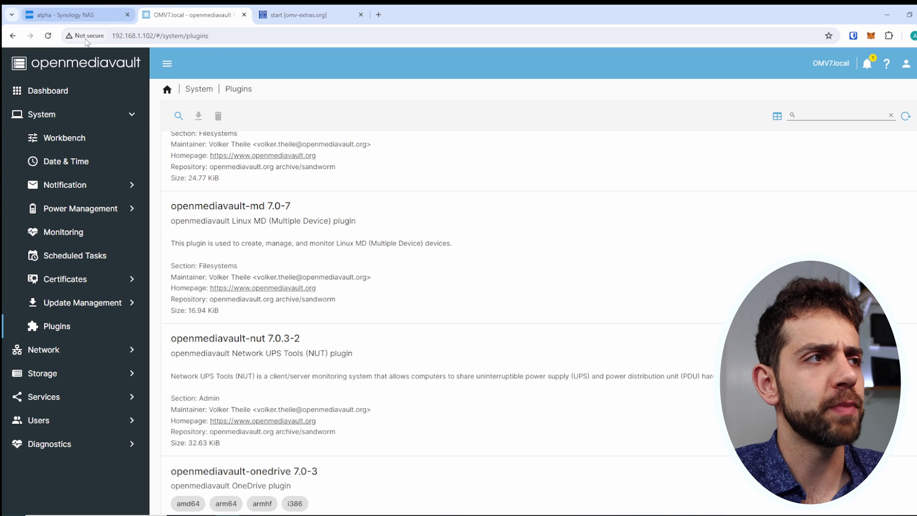
click(43, 36)
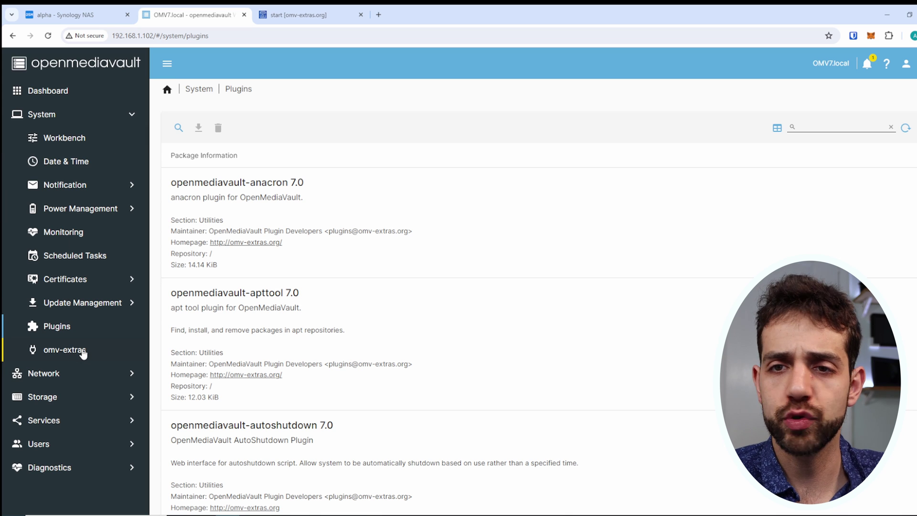
click(83, 354)
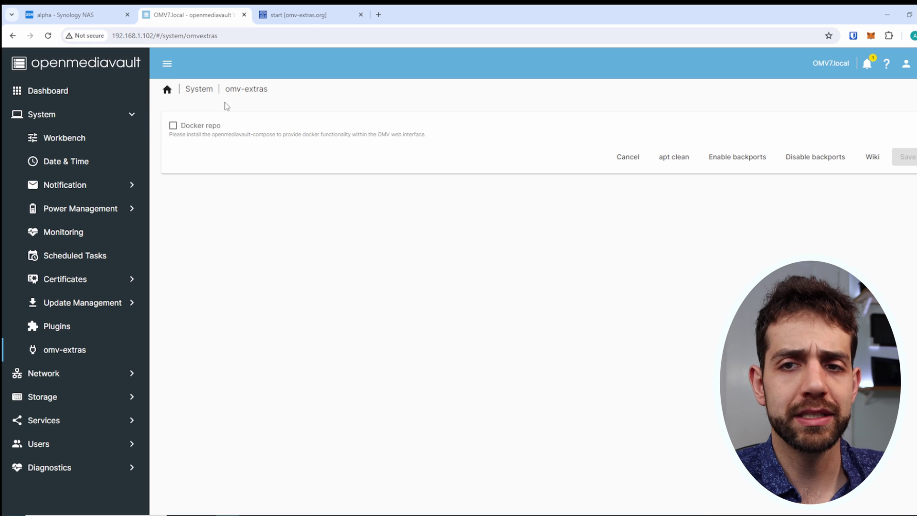
Back in the Plugins list, select the openmediavault-filebrowser plugin.
click(76, 329)
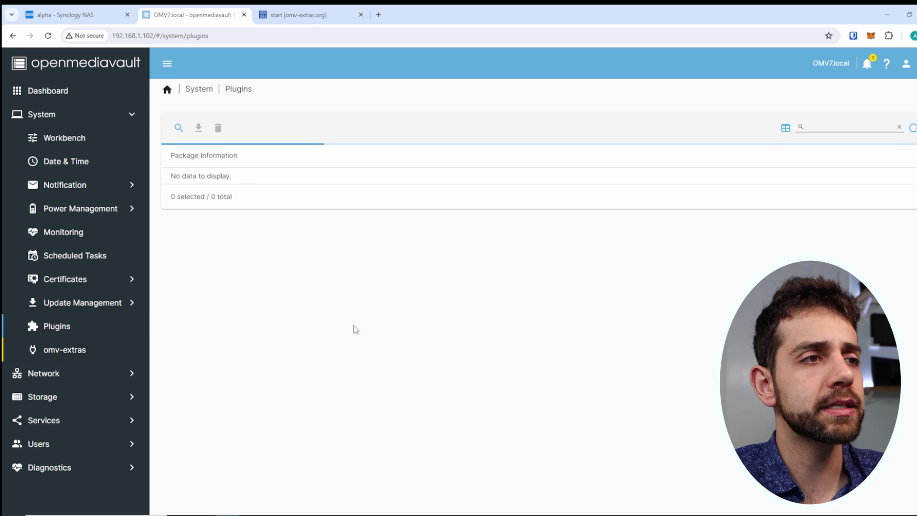
scroll(328, 197, down, 20)
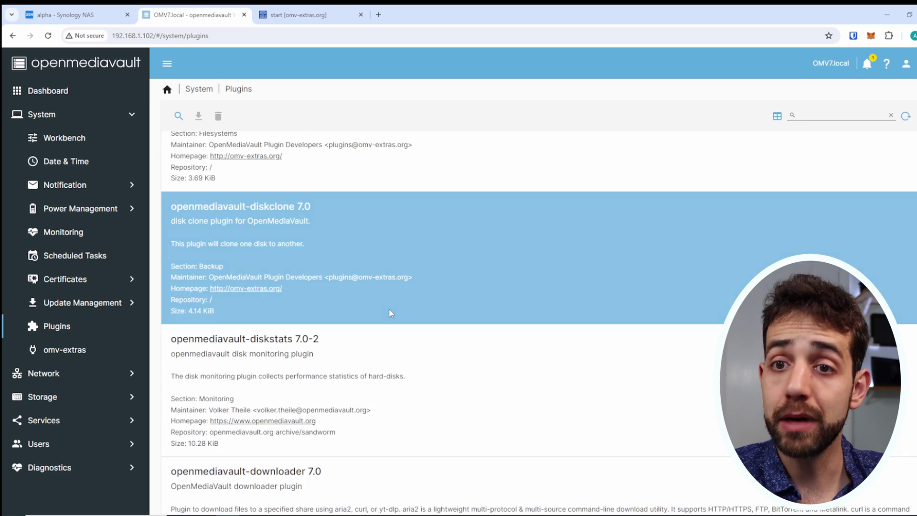
scroll(390, 313, down, 7)
scroll(173, 317, up, 2)
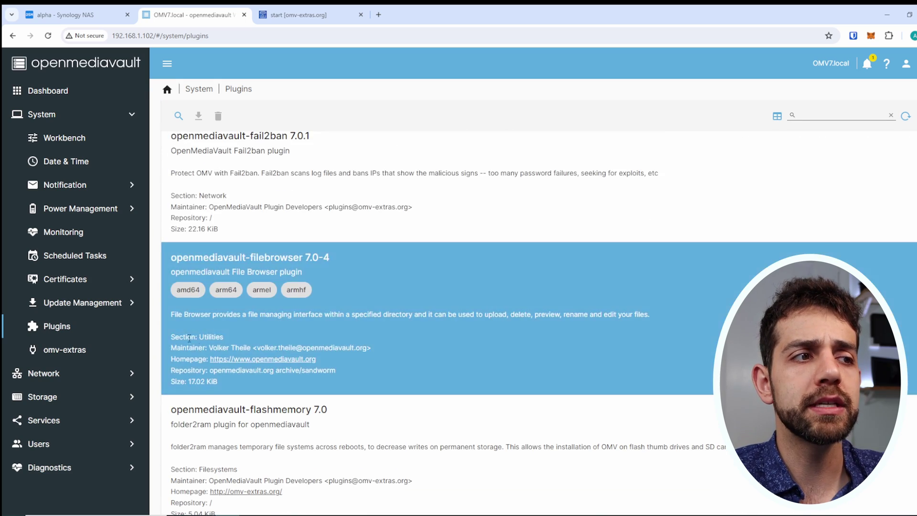
click(352, 282)
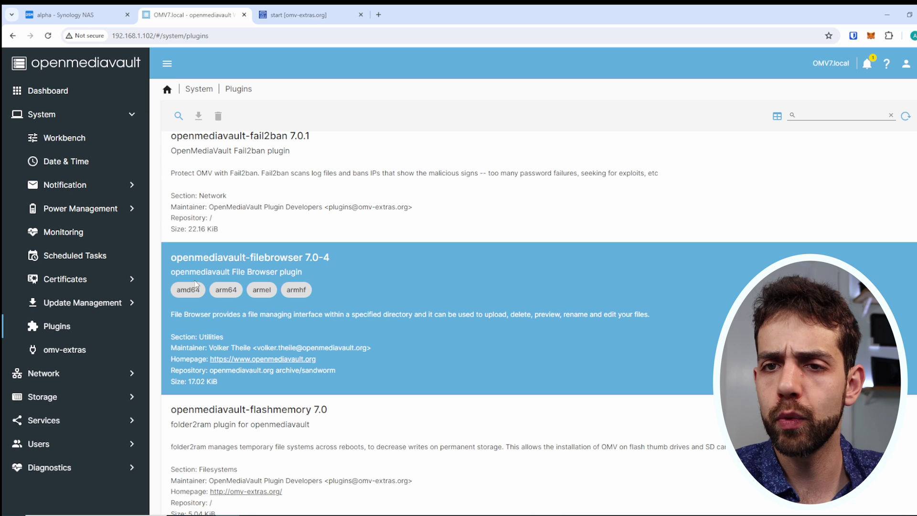
click(471, 283)
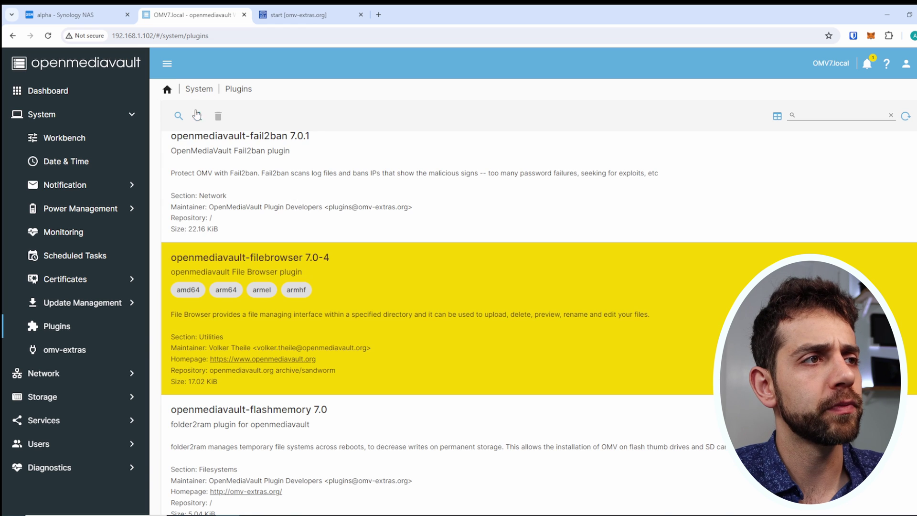
click(198, 116)
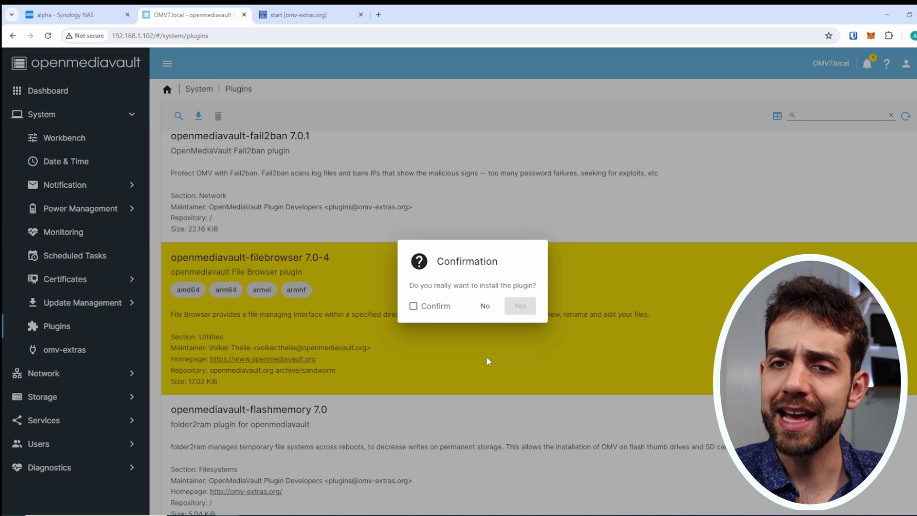
click(432, 311)
click(521, 309)
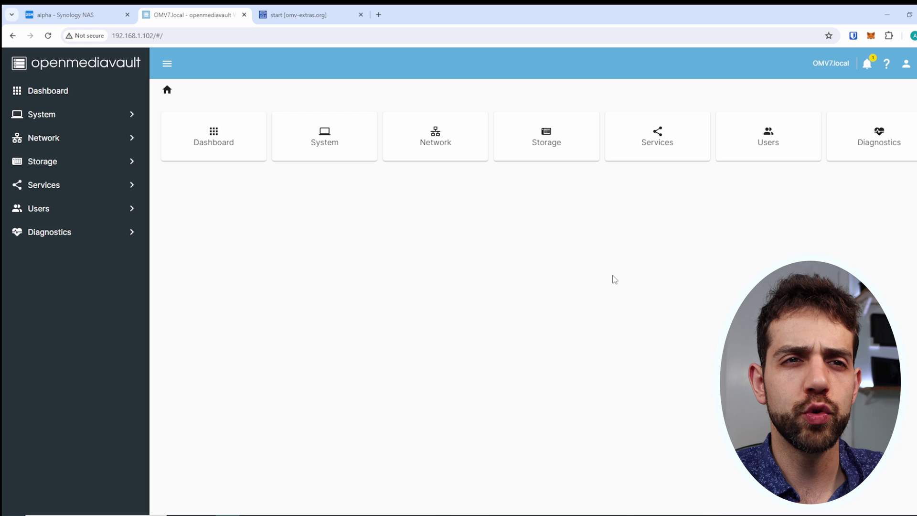
Enable the File Browser service on port 3670 with shared folder 'home [on /dev/sdb, home/]'.
click(65, 186)
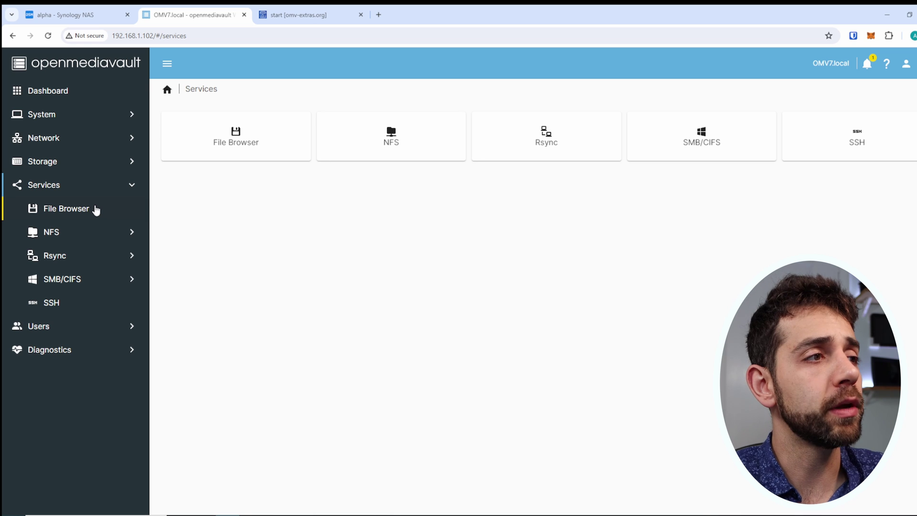
click(79, 210)
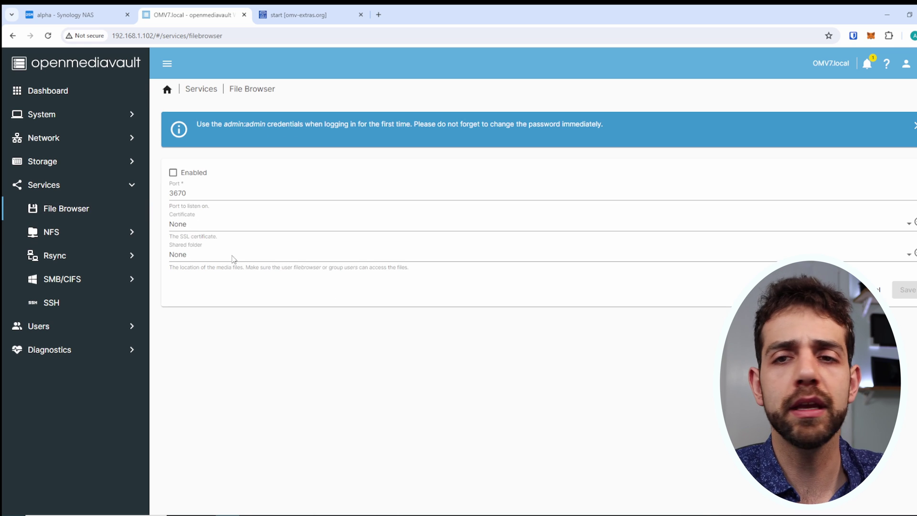
click(180, 174)
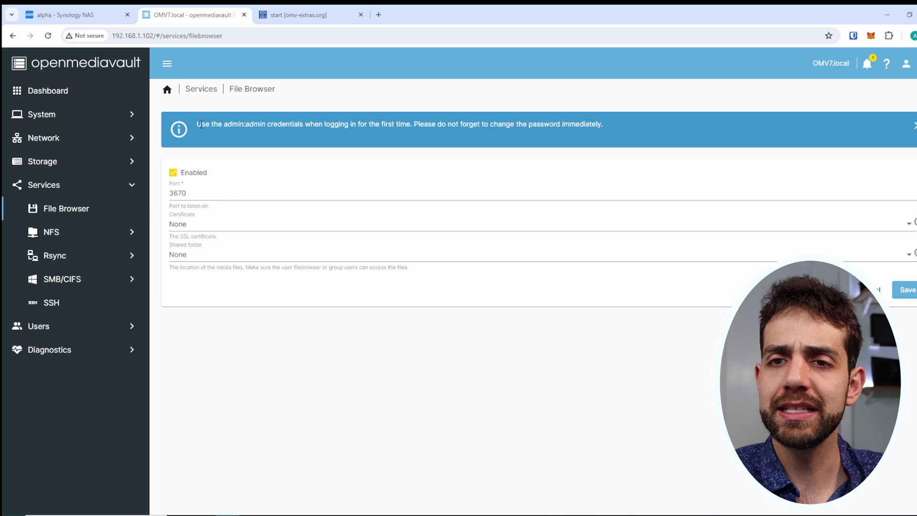
drag(197, 124, 297, 128)
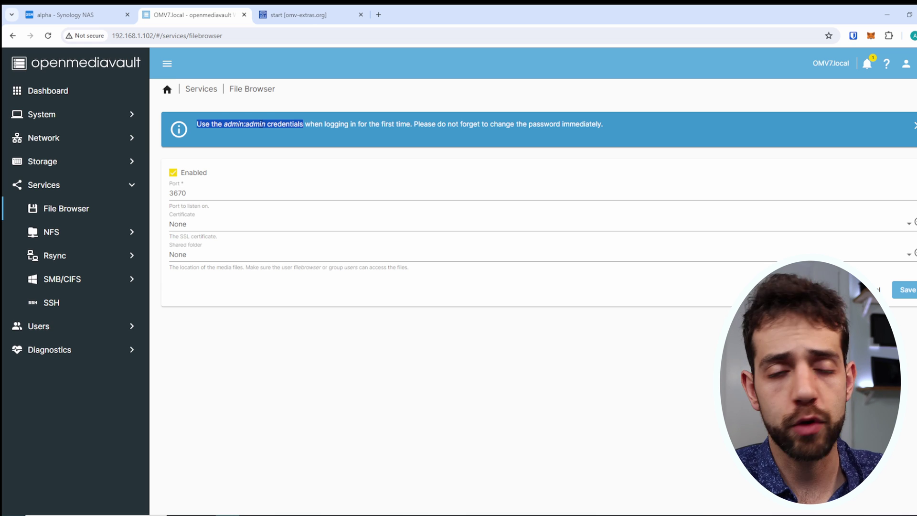
click(205, 304)
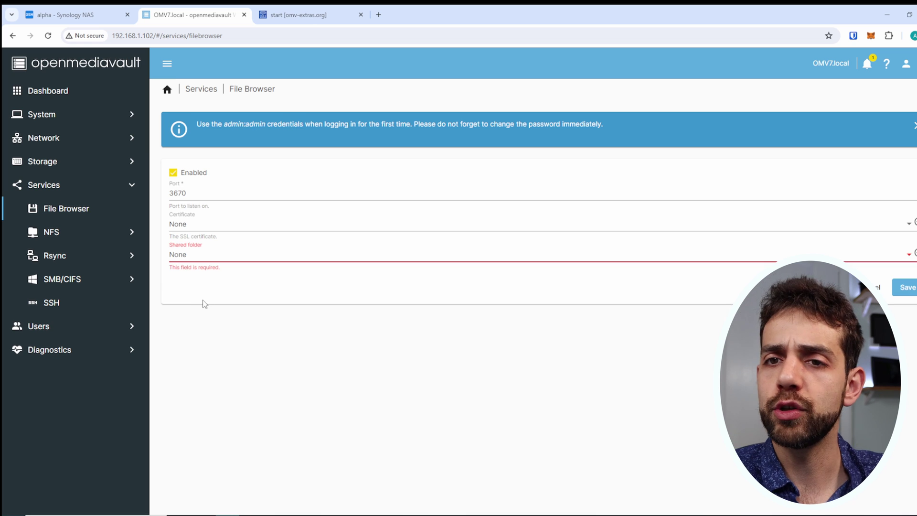
click(189, 257)
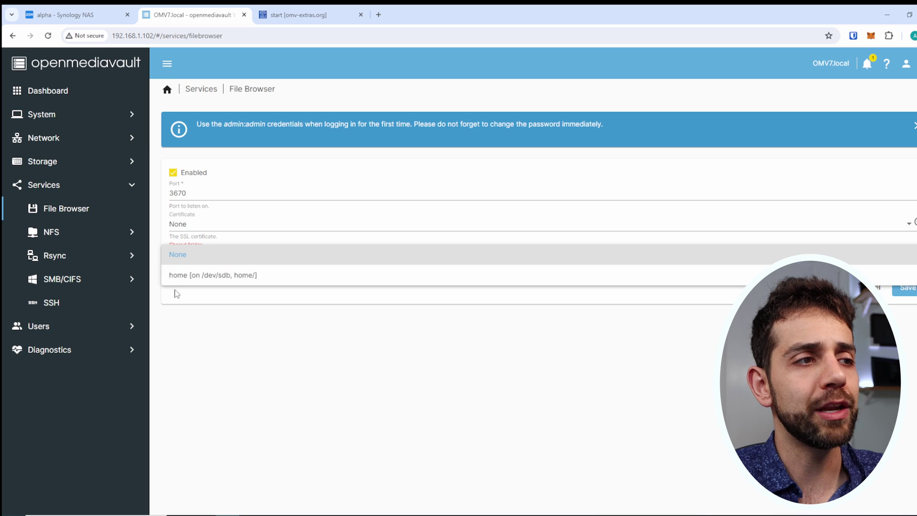
click(199, 277)
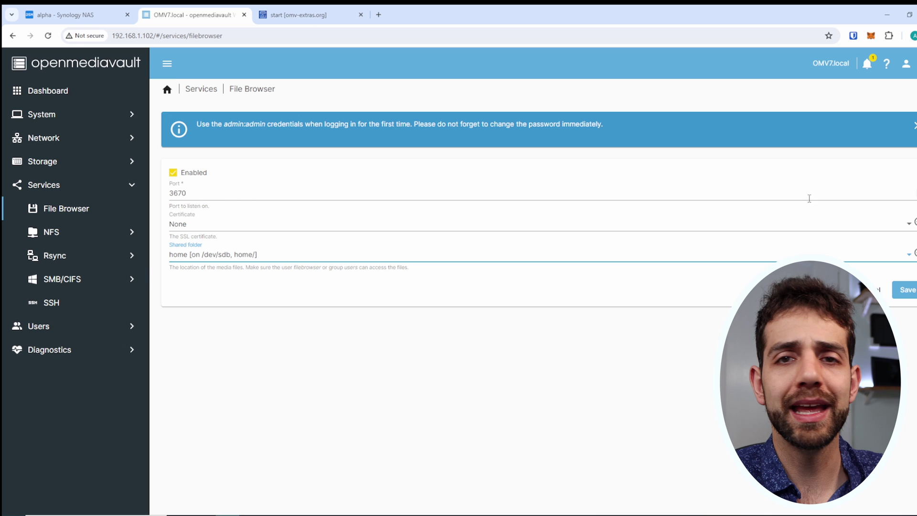
Save and apply the File Browser configuration changes, then open 192.168.1.102:3670 in a new tab.
click(900, 291)
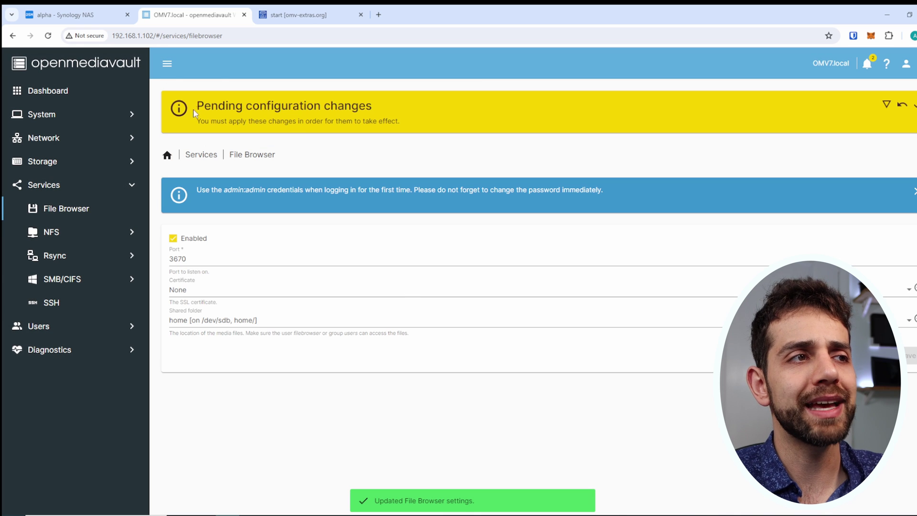
drag(203, 106, 370, 105)
click(914, 108)
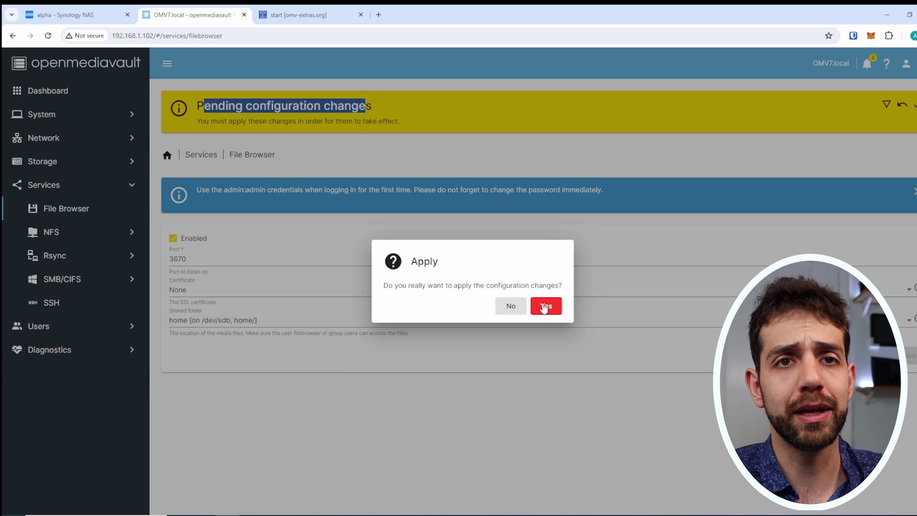
click(544, 306)
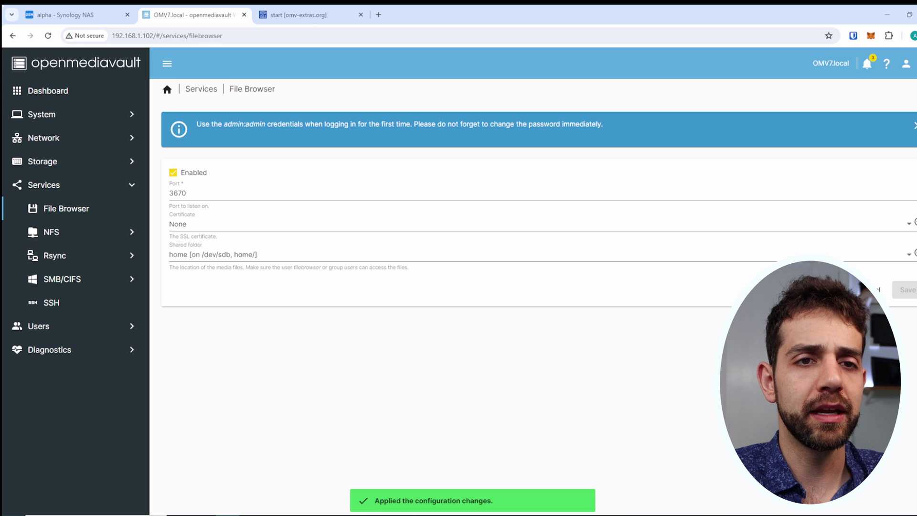
click(855, 289)
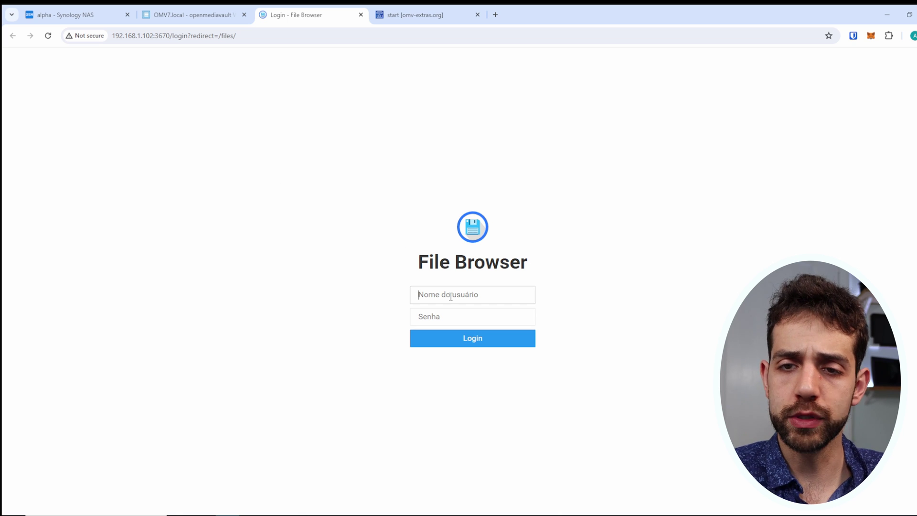
Sign in to File Browser with username admin and the default password.
text(admin)
key(Tab)
text(admin)
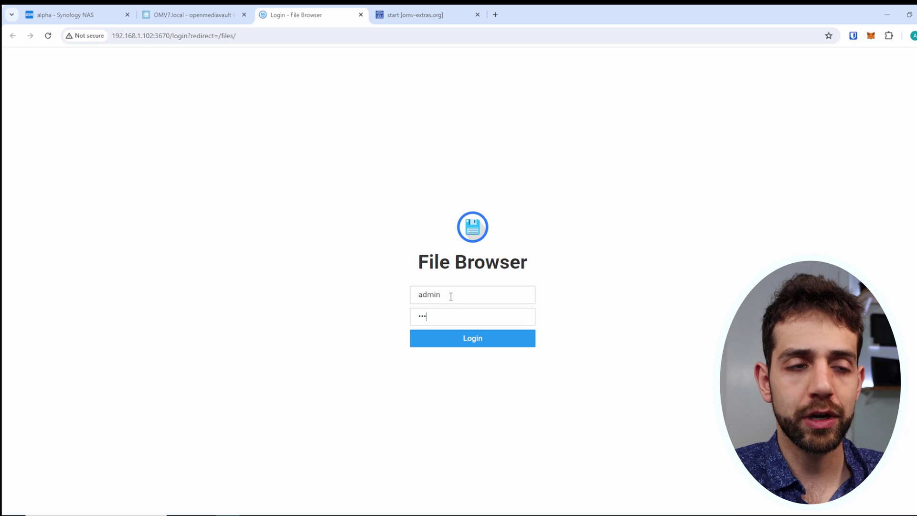
key(Return)
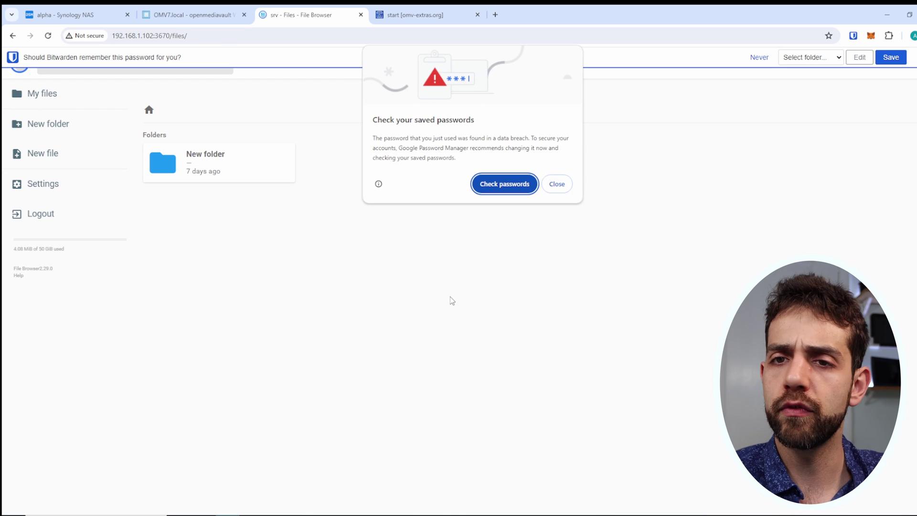
Dismiss the browser popups and set a new, confirmed administrator password in File Browser's Settings.
click(562, 185)
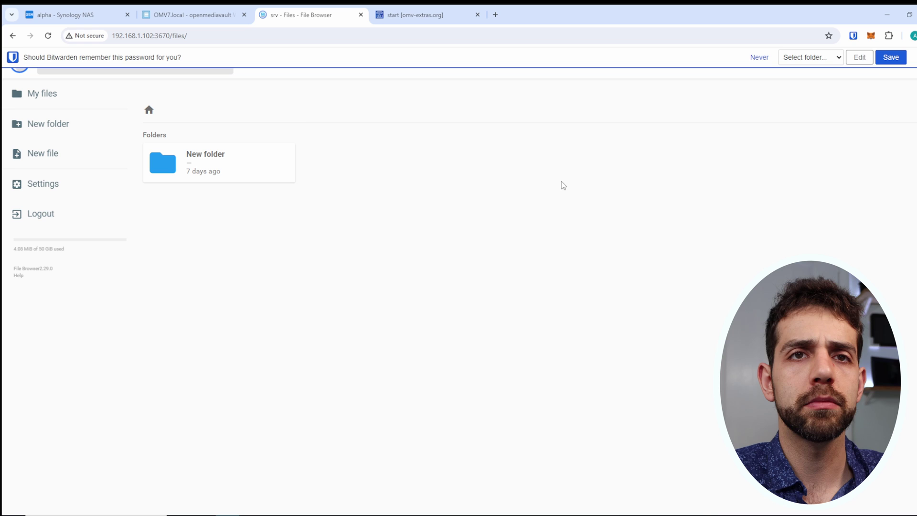
click(877, 58)
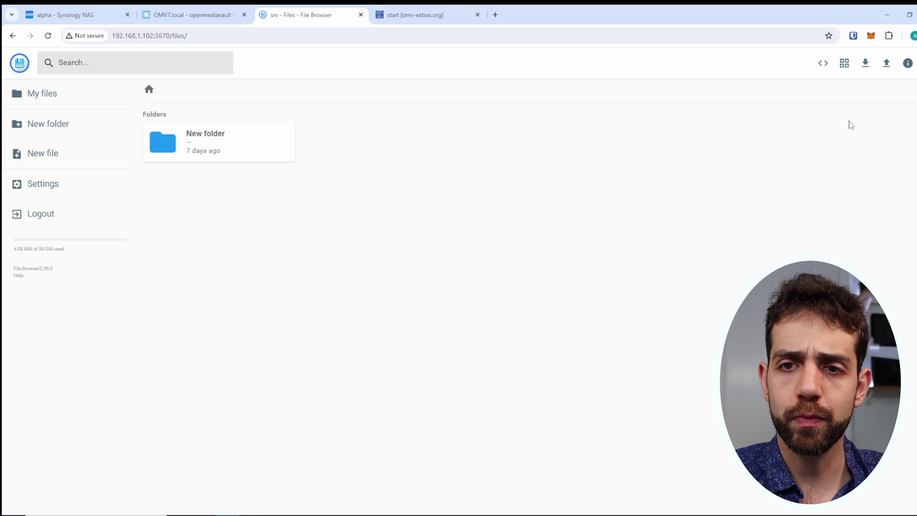
click(57, 187)
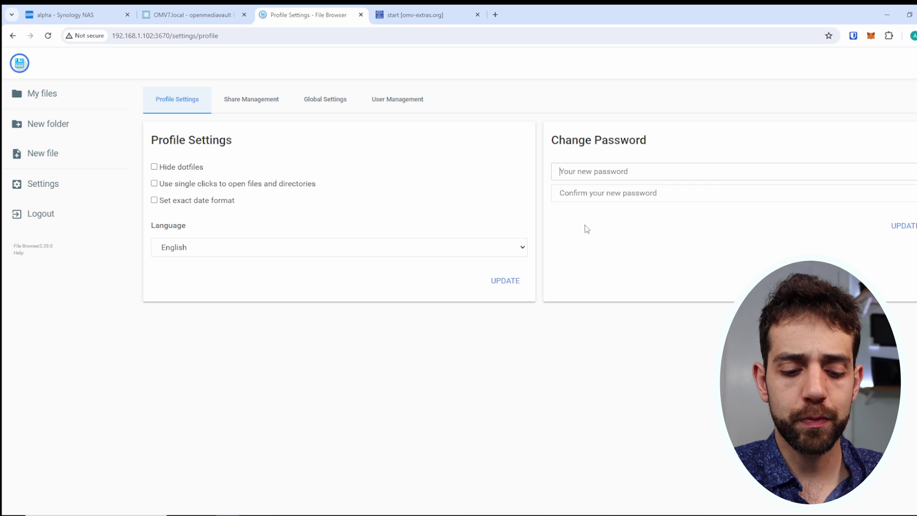
text(••••••••)
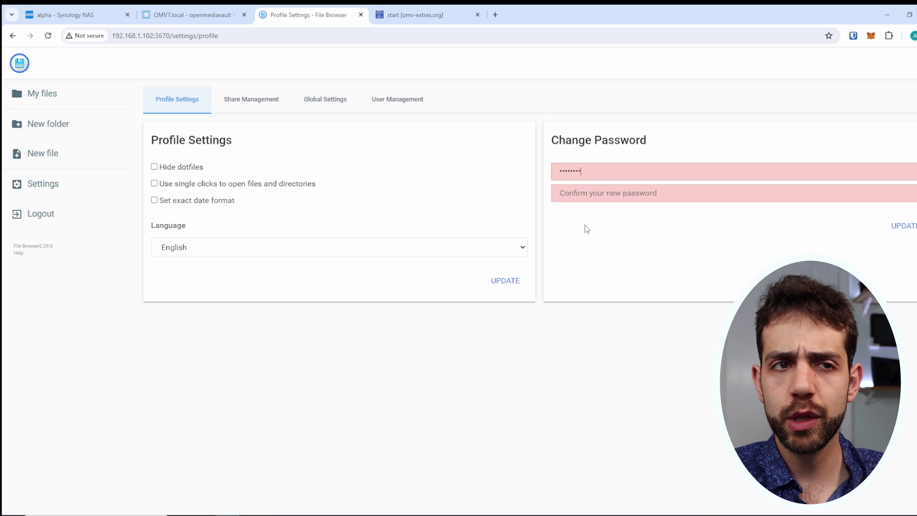
key(Tab)
text(••••••••)
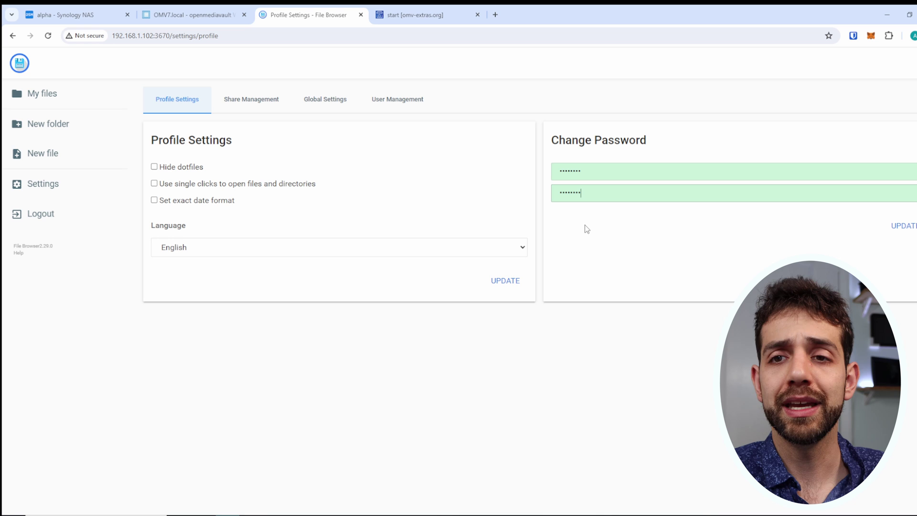
click(900, 231)
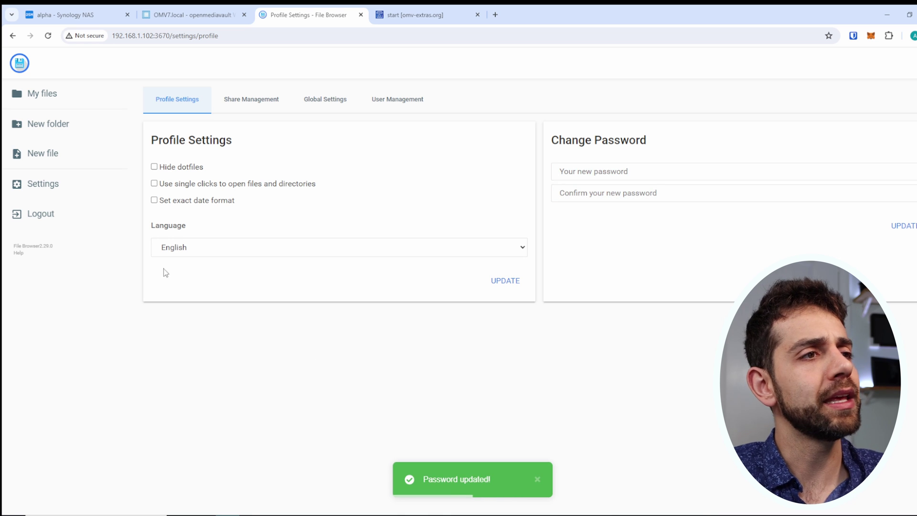
Look over the Share Management list and the global settings page.
click(260, 108)
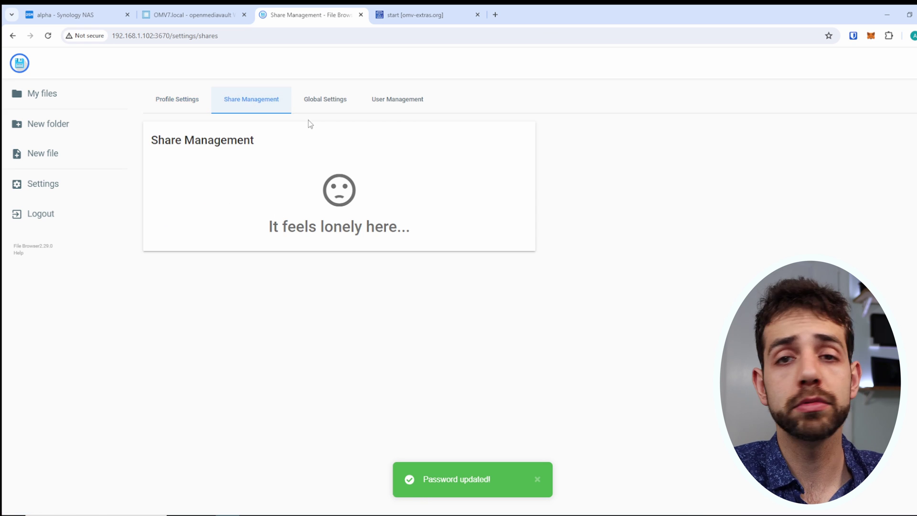
click(324, 101)
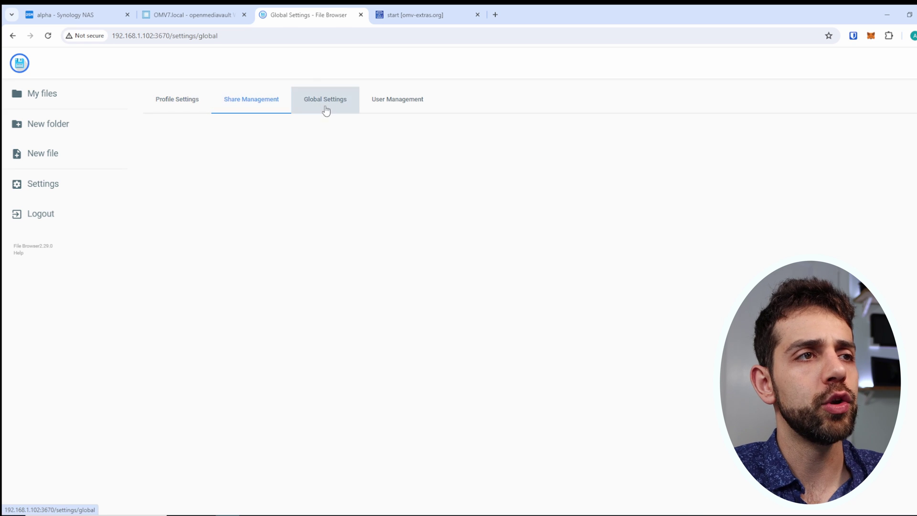
scroll(282, 230, down, 1)
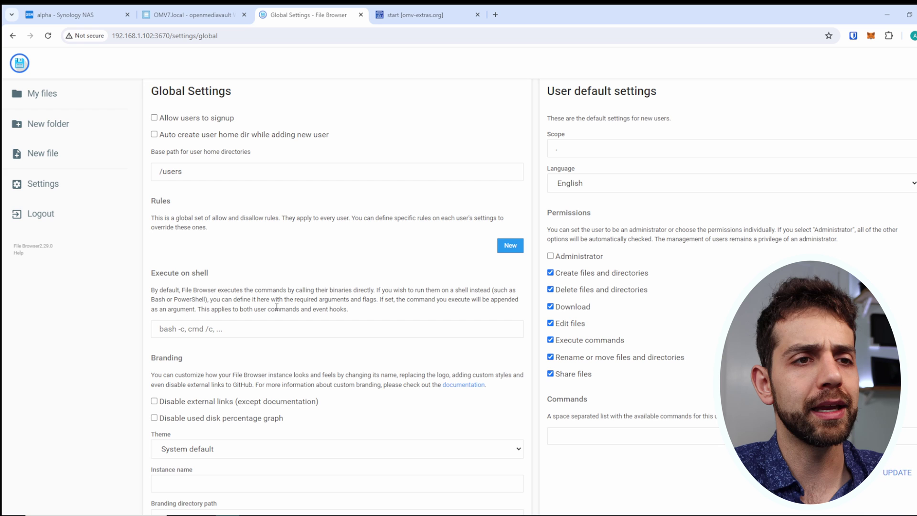
scroll(276, 307, down, 5)
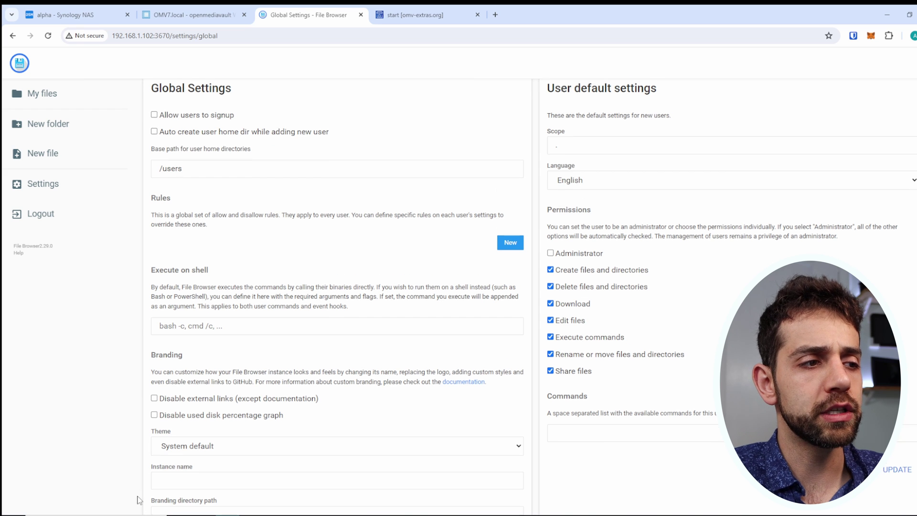
scroll(392, 144, up, 8)
View the user accounts and the new-user form, then return to My files.
click(401, 99)
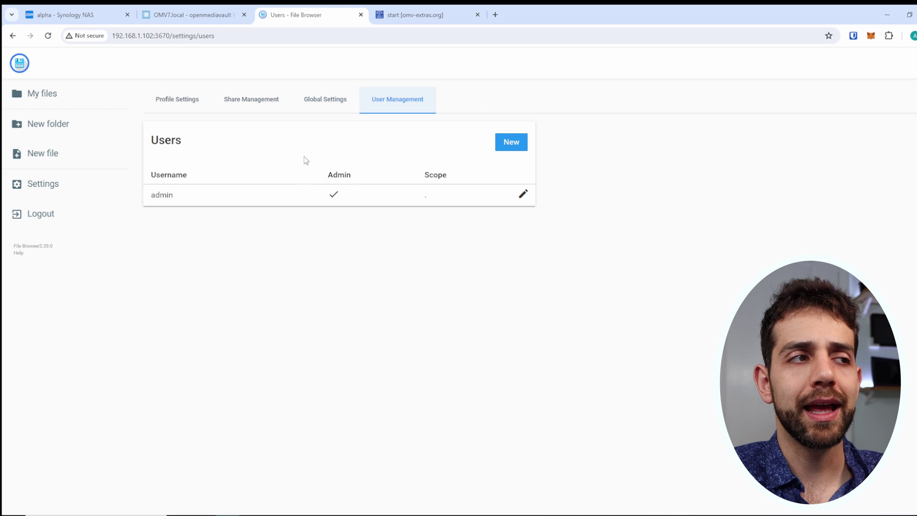
click(502, 147)
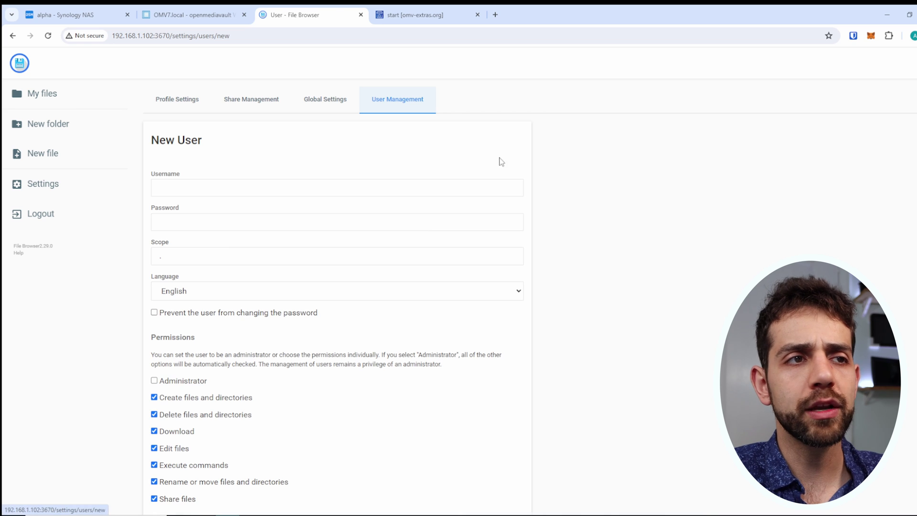
scroll(200, 283, down, 2)
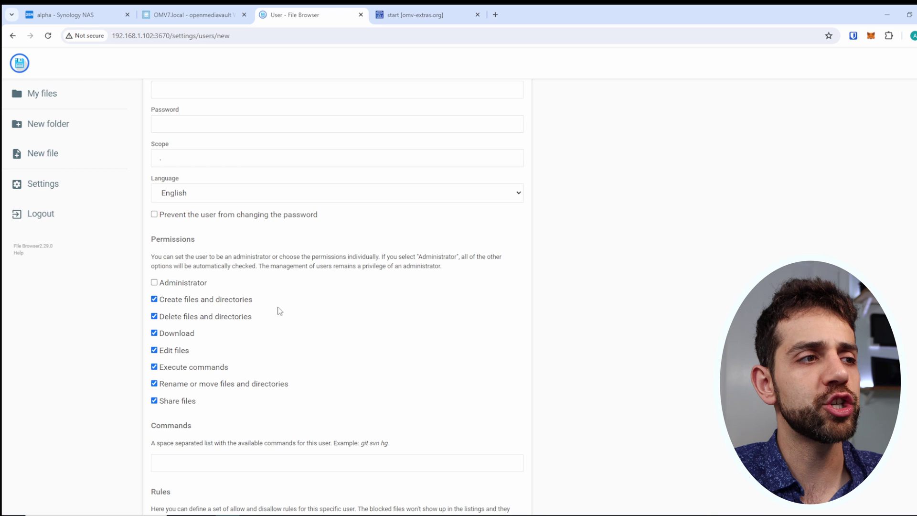
scroll(280, 310, down, 2)
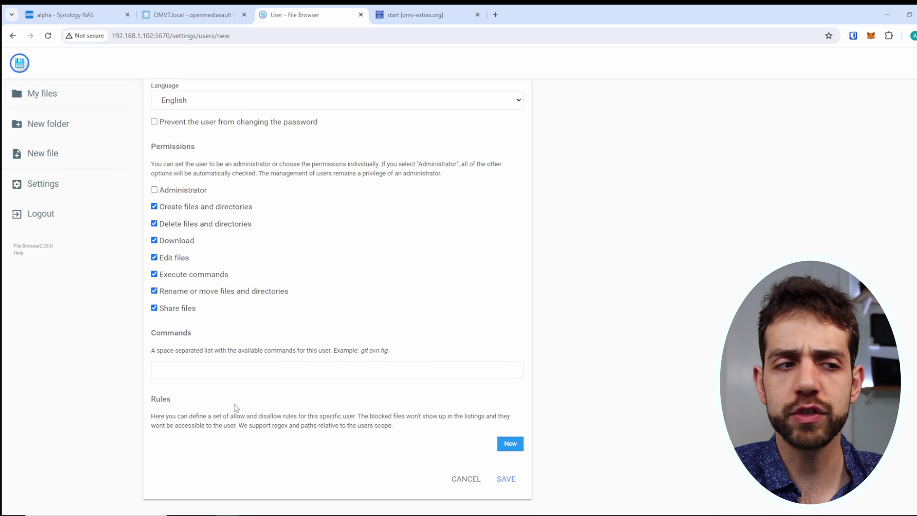
scroll(267, 419, up, 4)
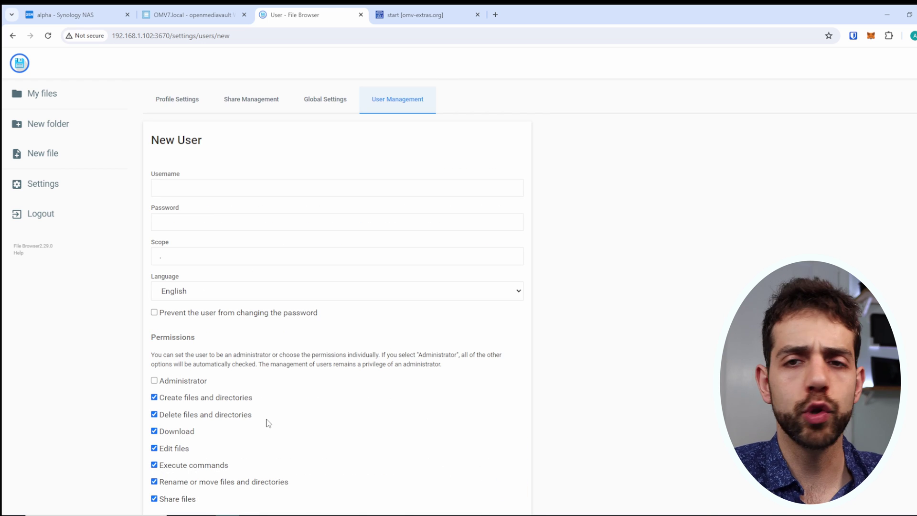
click(60, 93)
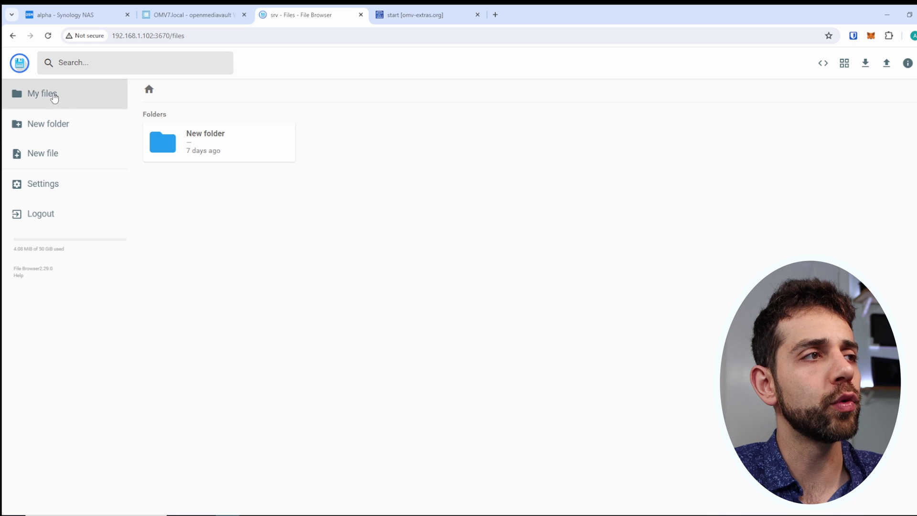
Create a top-level folder named test, then go back to the home listing.
click(73, 120)
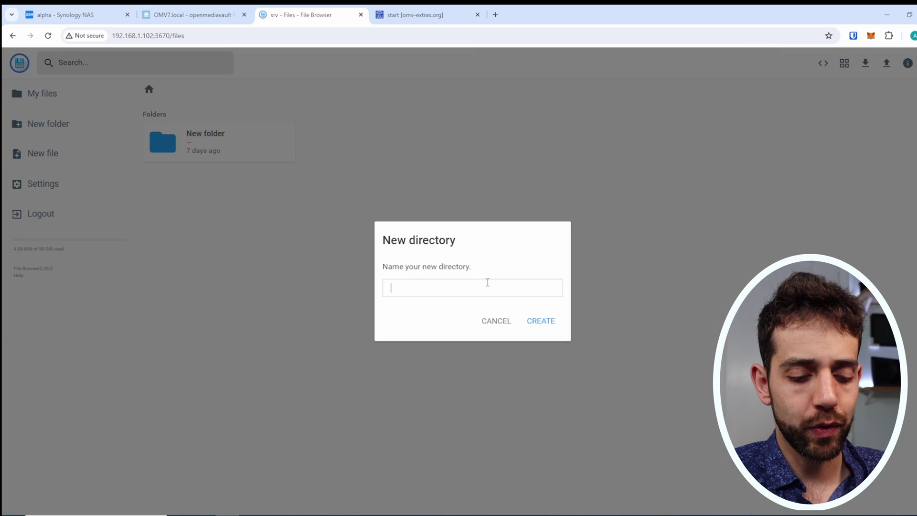
text(test)
click(556, 327)
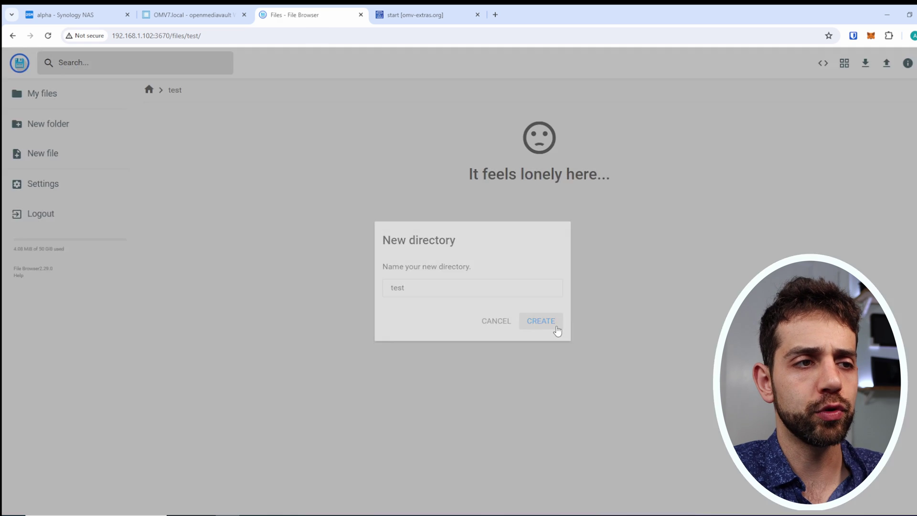
click(152, 92)
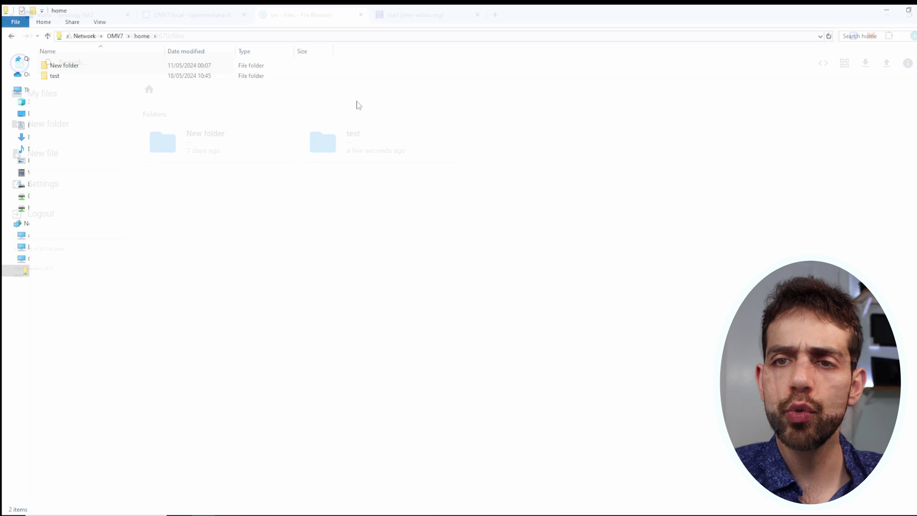
In Explorer's home share, create a folder named 123, then switch back to the browser.
click(83, 77)
click(84, 78)
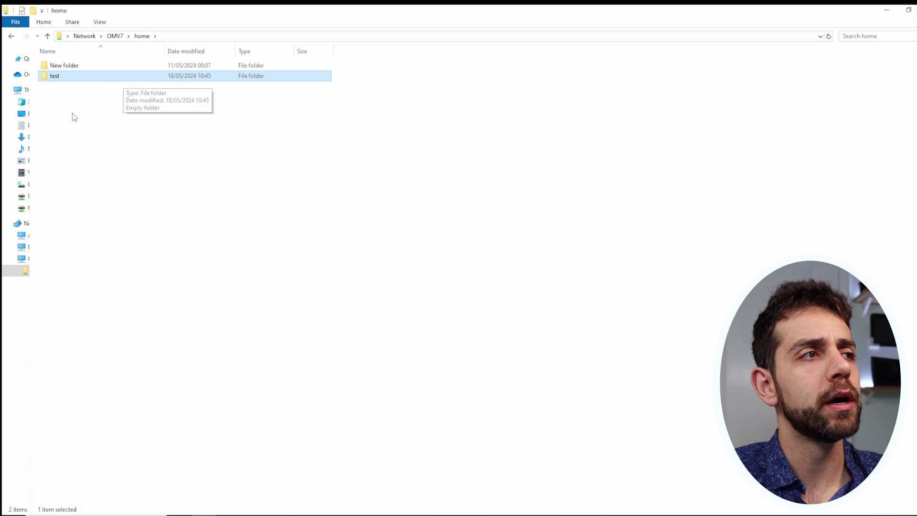
right_click(91, 137)
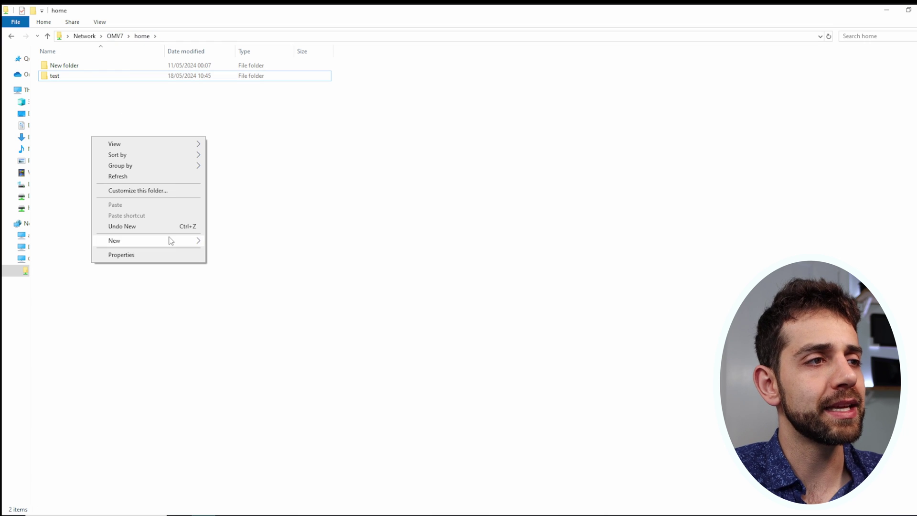
mouse_move(171, 240)
click(249, 243)
text(123)
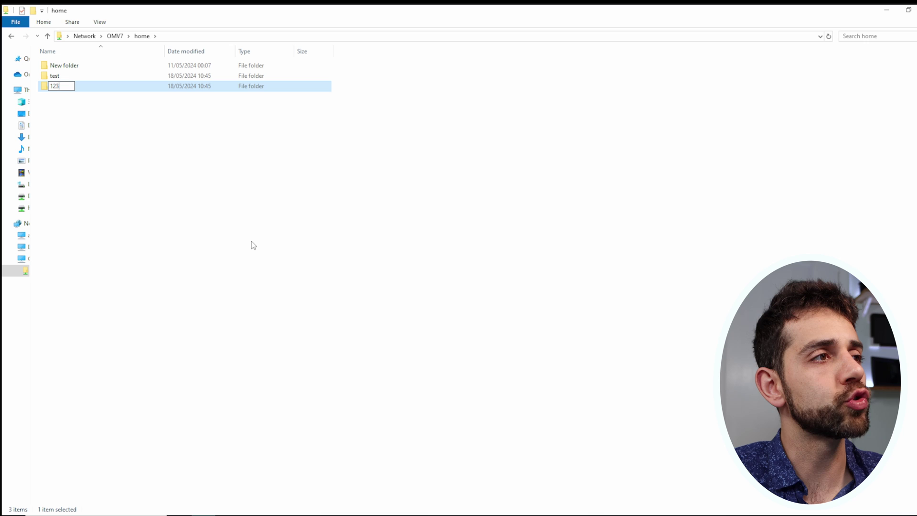
key(Return)
key(alt+Tab)
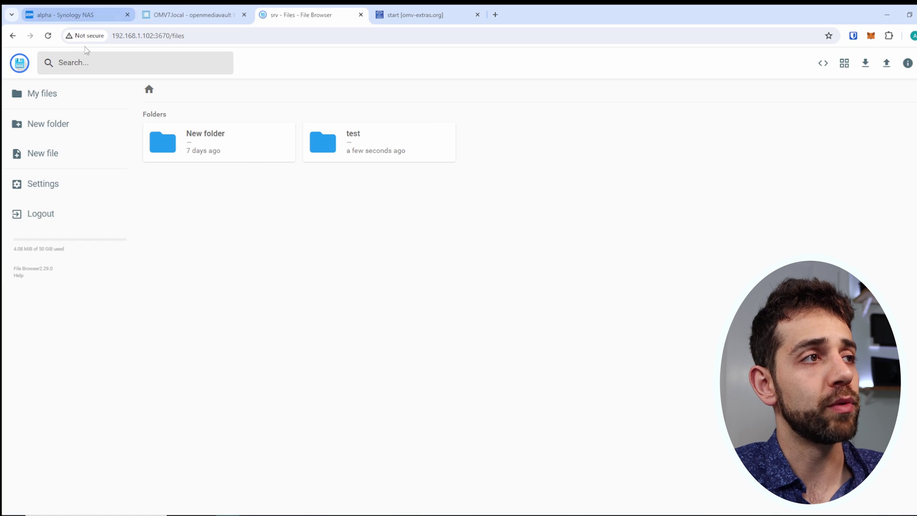
Refresh the listing and select folder 123, cancelling an accidental rename.
click(48, 36)
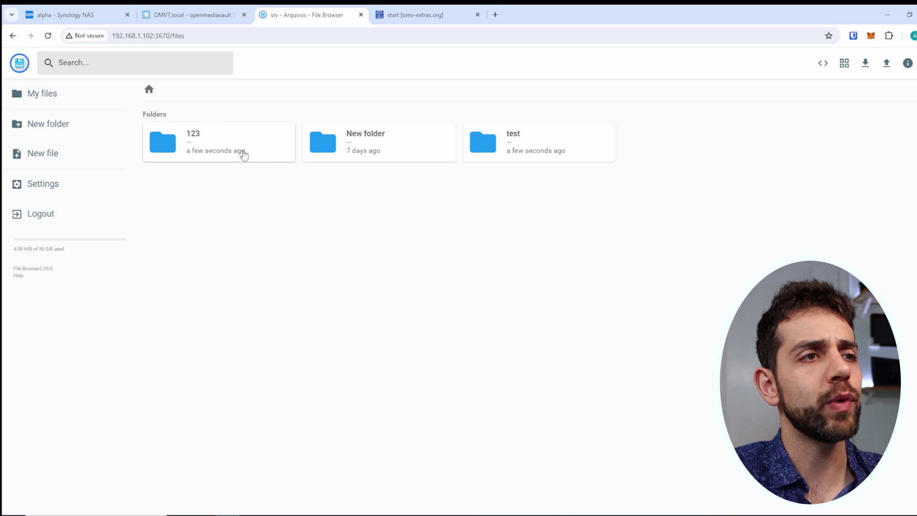
right_click(243, 148)
click(225, 151)
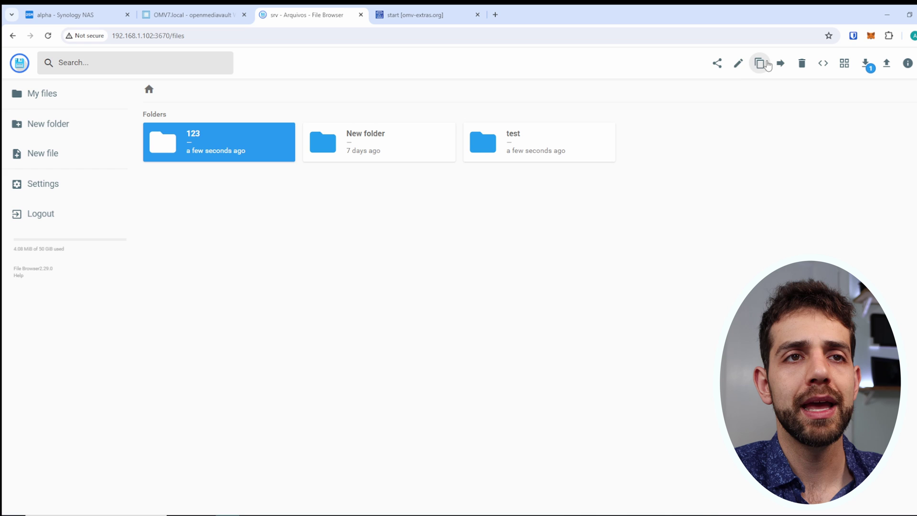
click(742, 68)
click(499, 322)
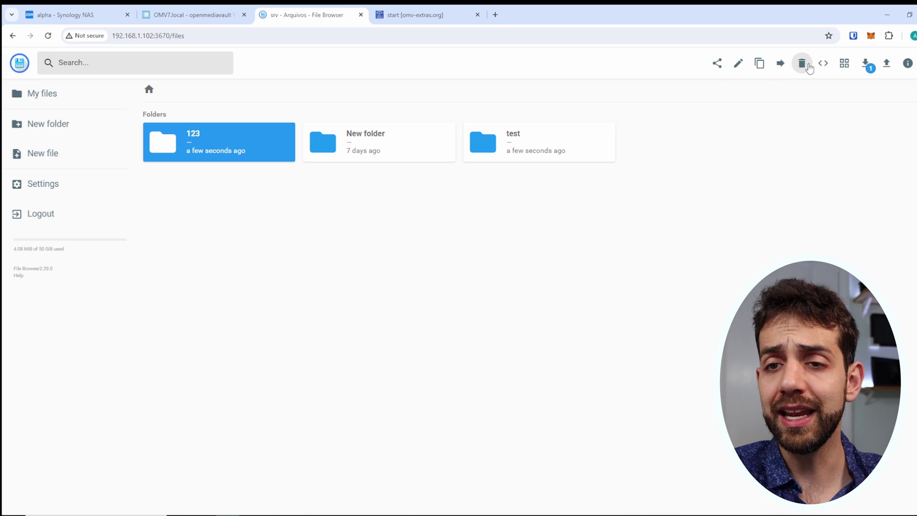
Share folder 123 for 1 hour, copy the link and paste it into the address bar.
click(718, 66)
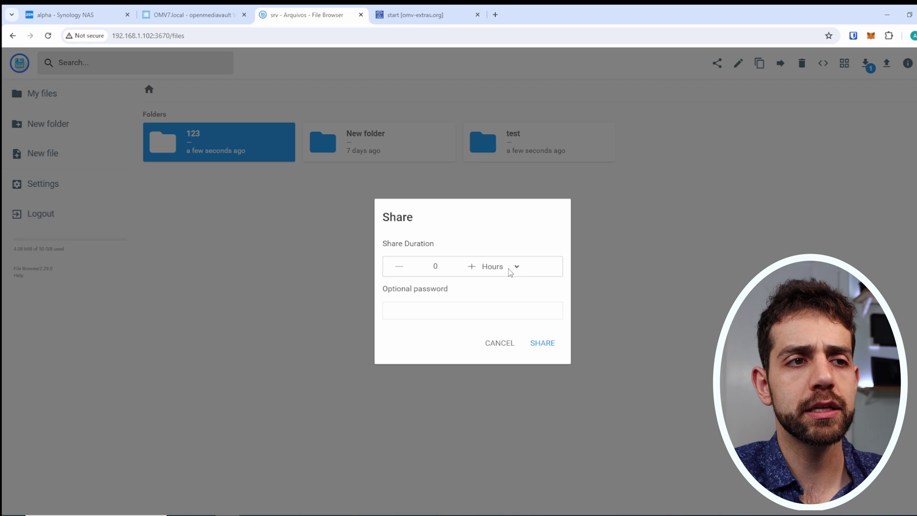
double_click(435, 266)
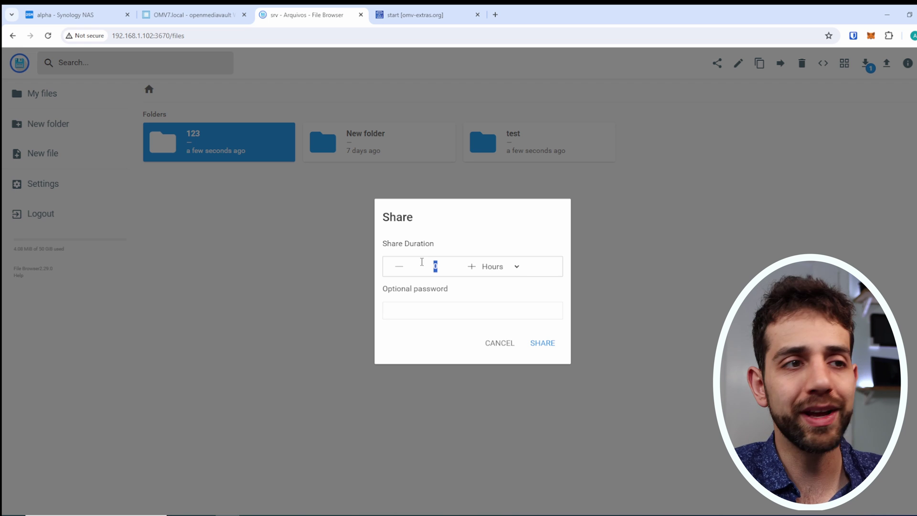
text(1)
click(537, 348)
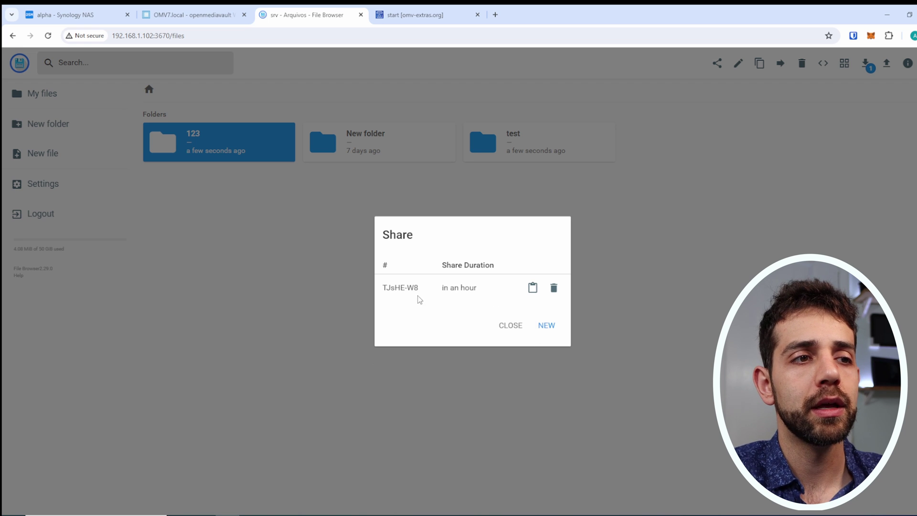
drag(401, 287, 466, 284)
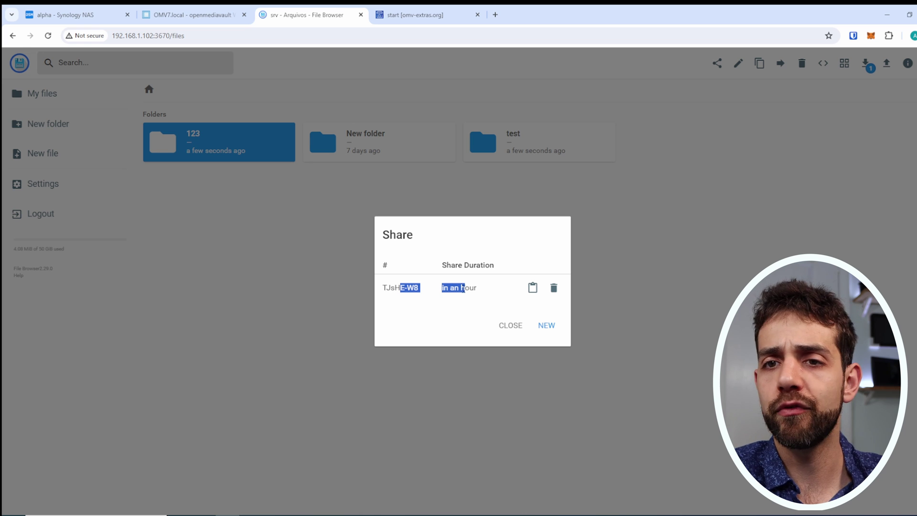
click(533, 288)
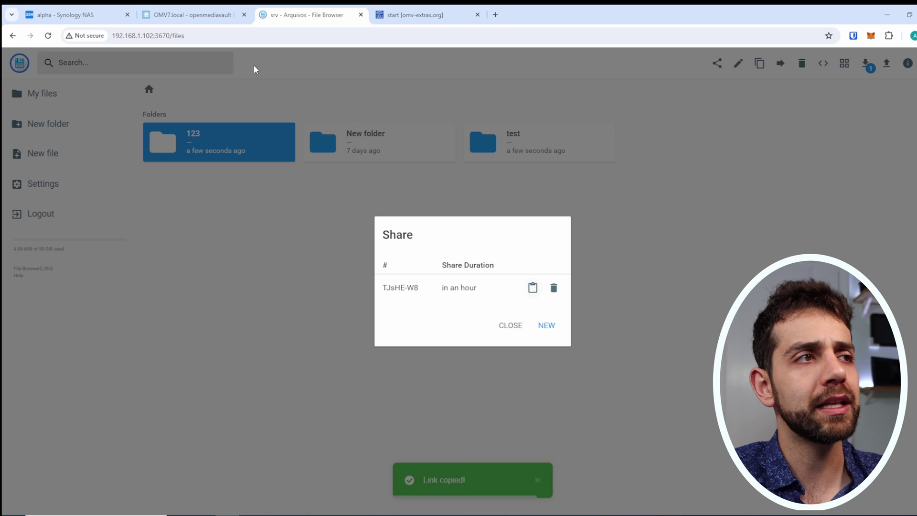
click(244, 35)
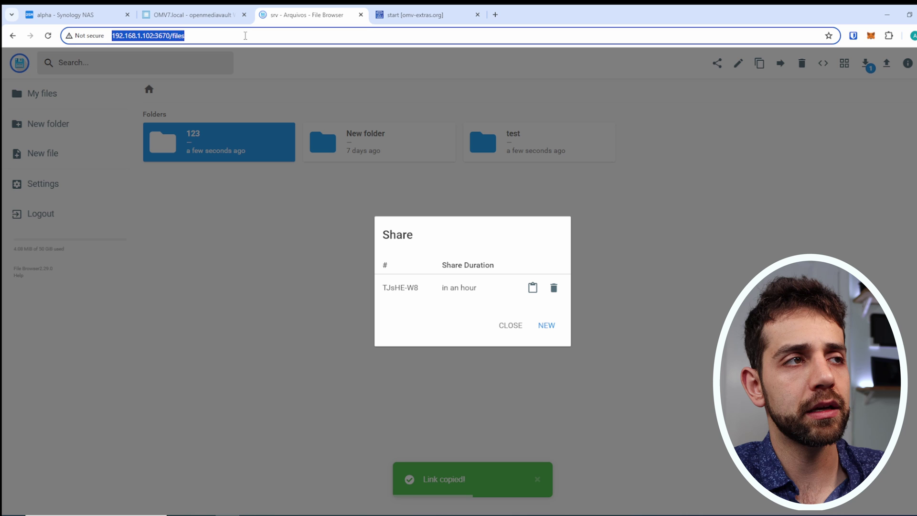
key(ctrl+v)
Open the 123 share link, then log out of File Browser.
key(Return)
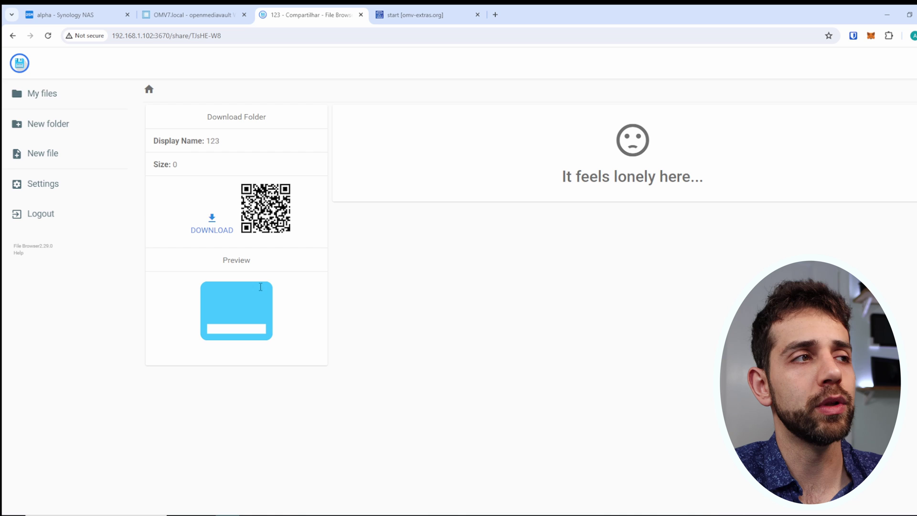
click(42, 93)
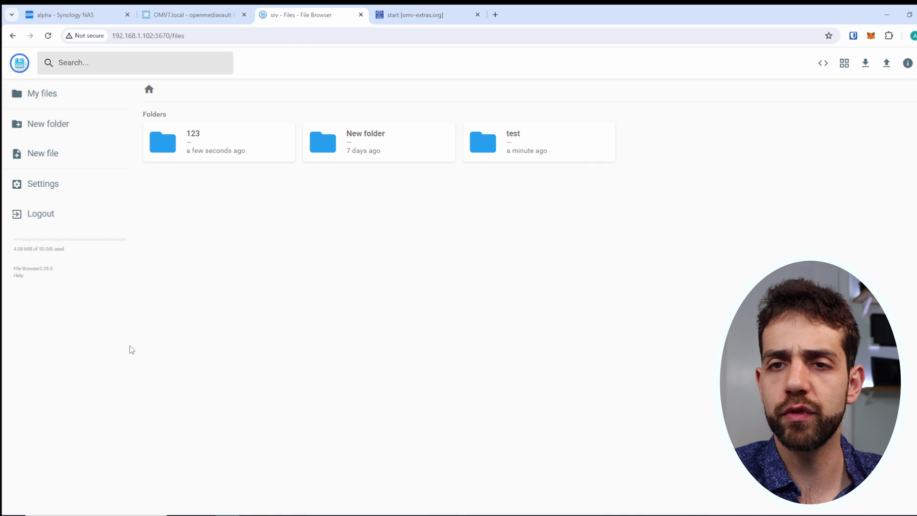
click(47, 223)
Reopen the 123 share link while signed out, then go to the login page.
click(218, 36)
key(ctrl+v)
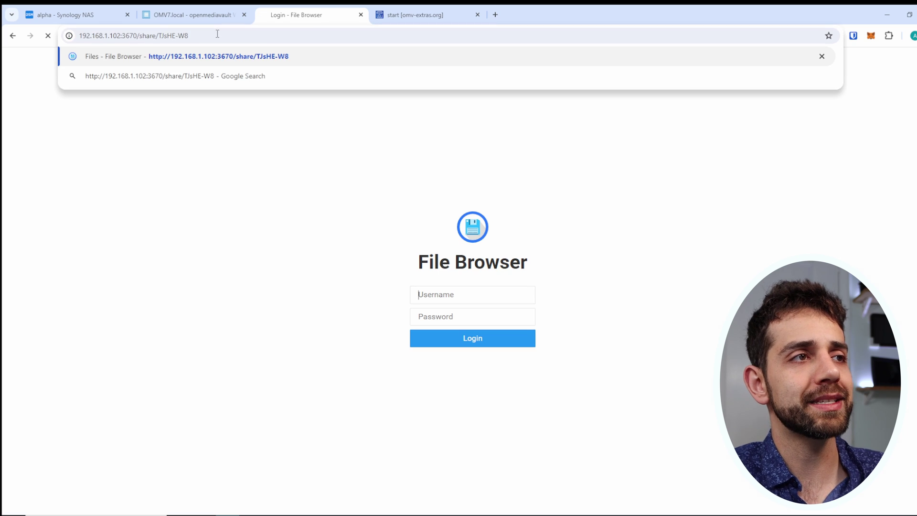
key(Return)
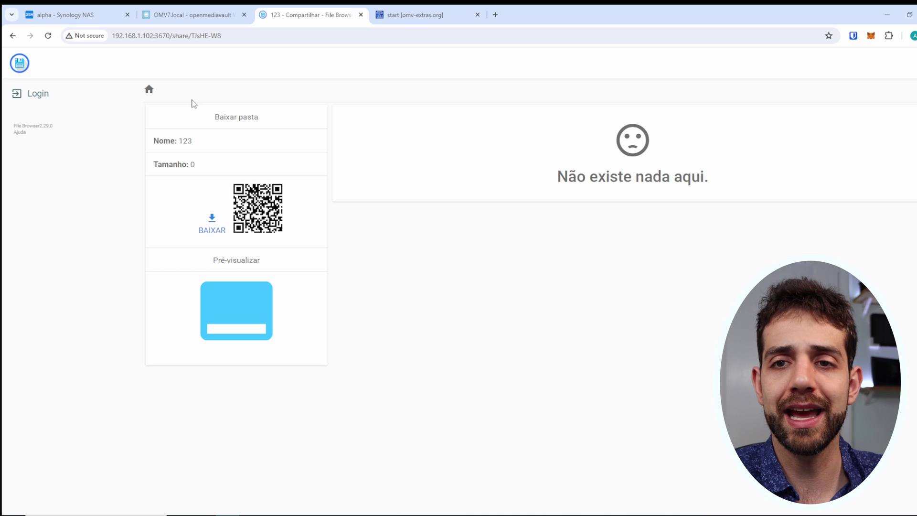
click(33, 89)
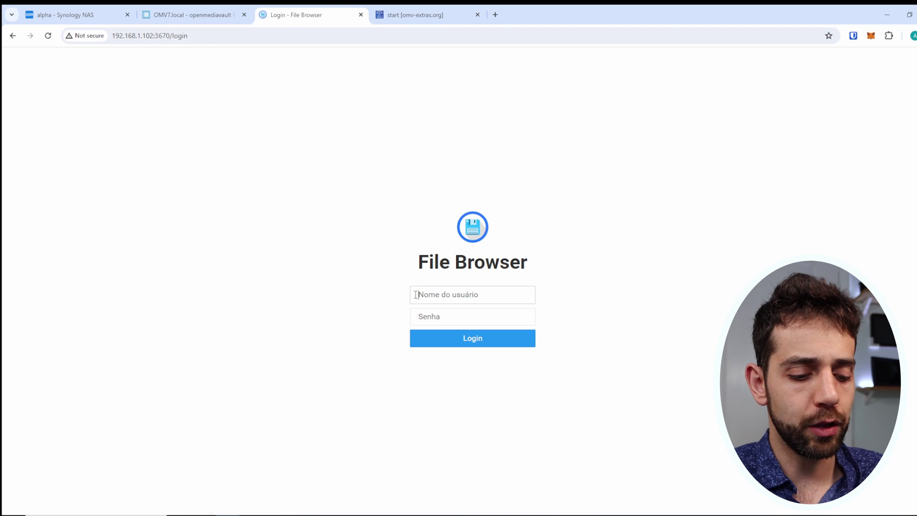
Sign in with the administrator username and password.
text(admin)
key(Tab)
text(a)
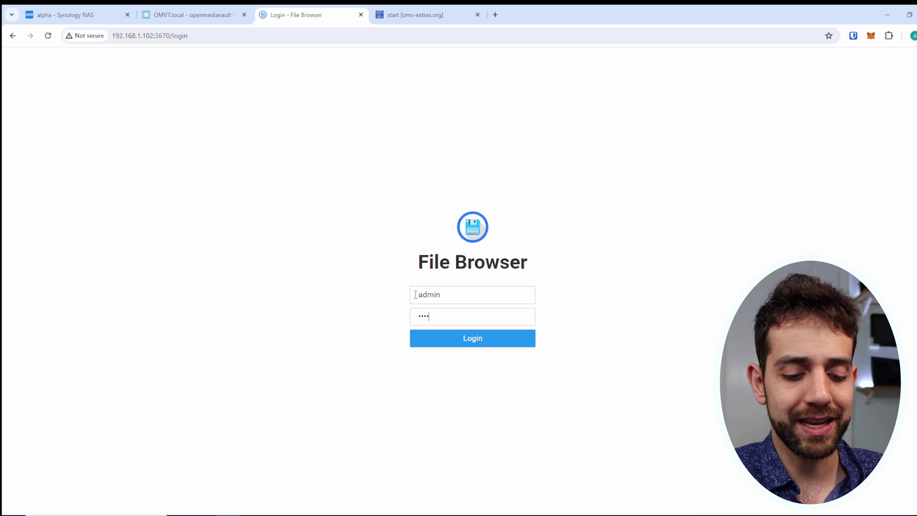
key(Return)
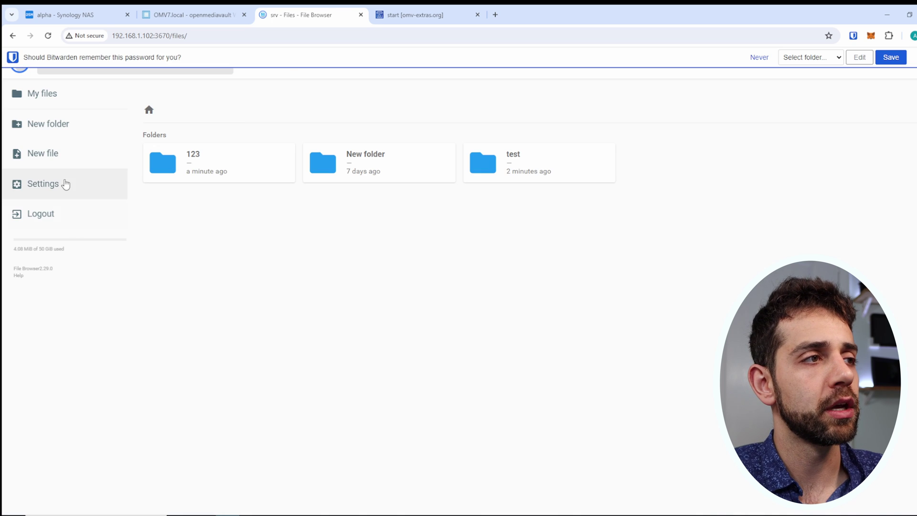
Delete the /123/ share from Settings > Share Management.
click(65, 184)
click(252, 121)
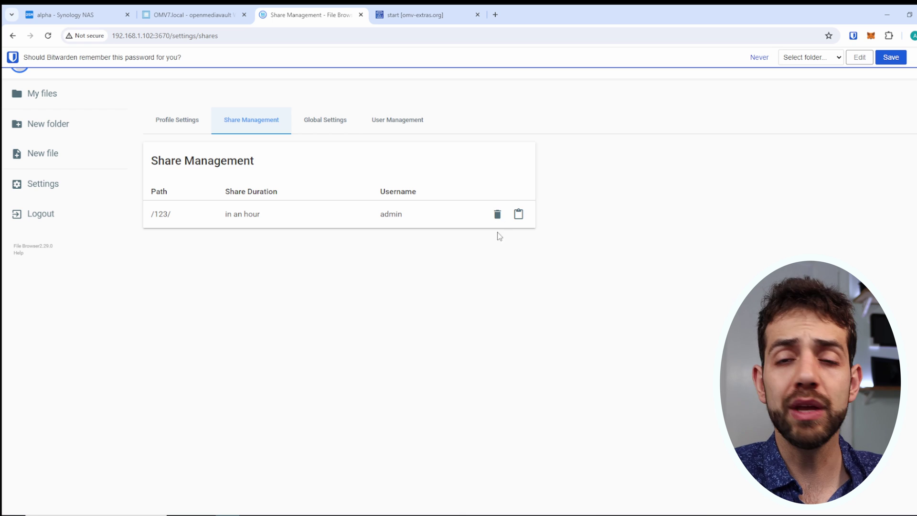
click(497, 214)
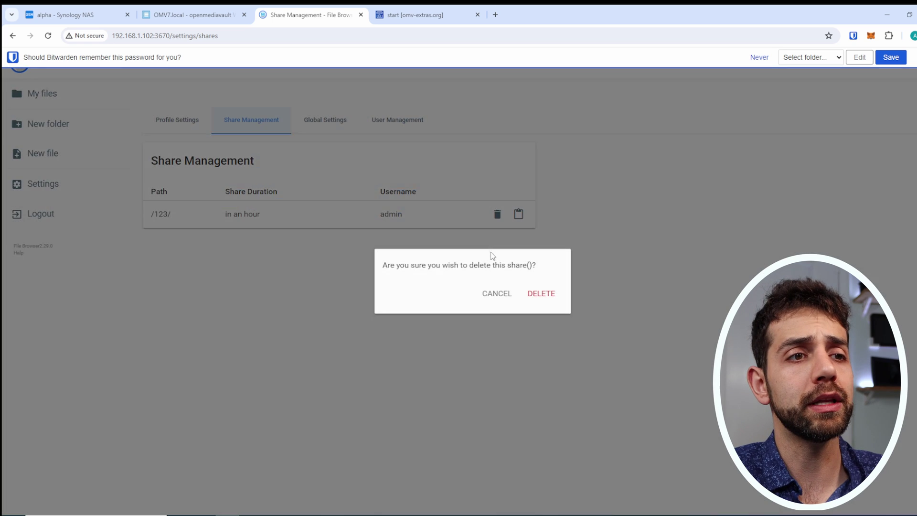
click(533, 304)
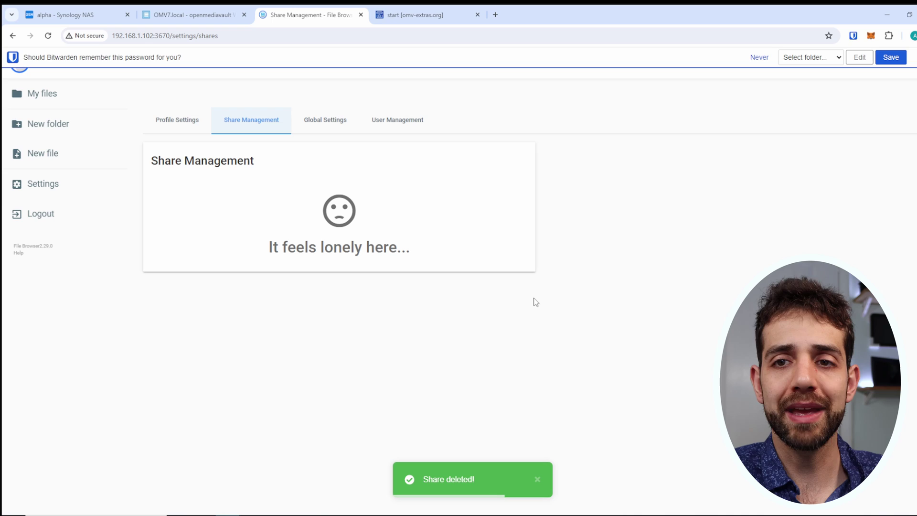